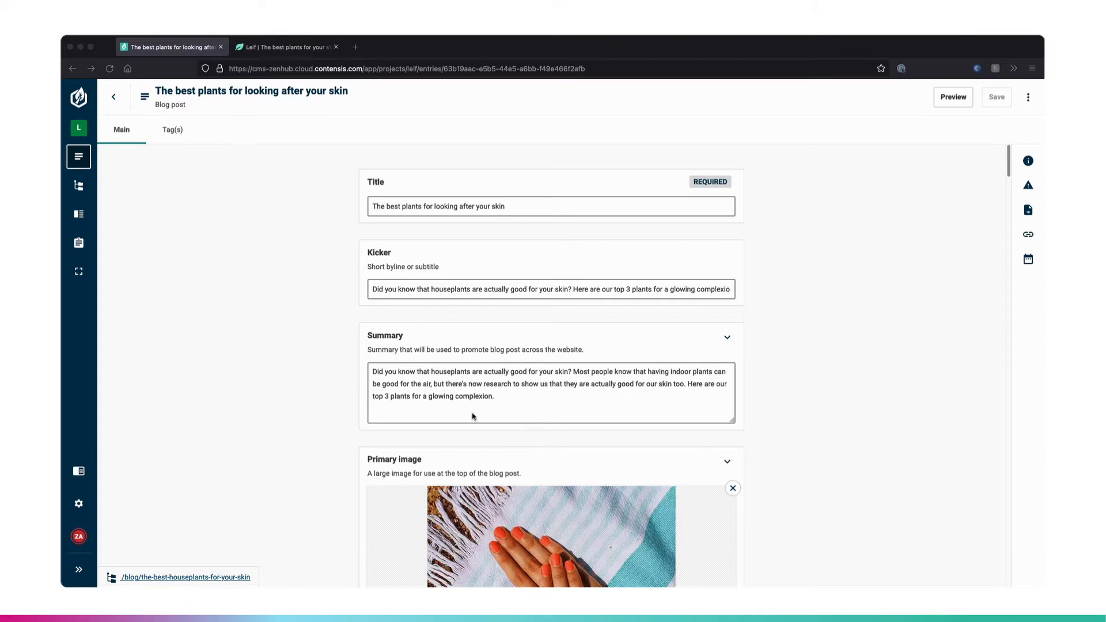
- Review the blog post entry's fields from the title, kicker and summary through the primary and thumbnail images to the author and category
scroll(473, 416, "down", 3)
scroll(471, 416, "down", 2)
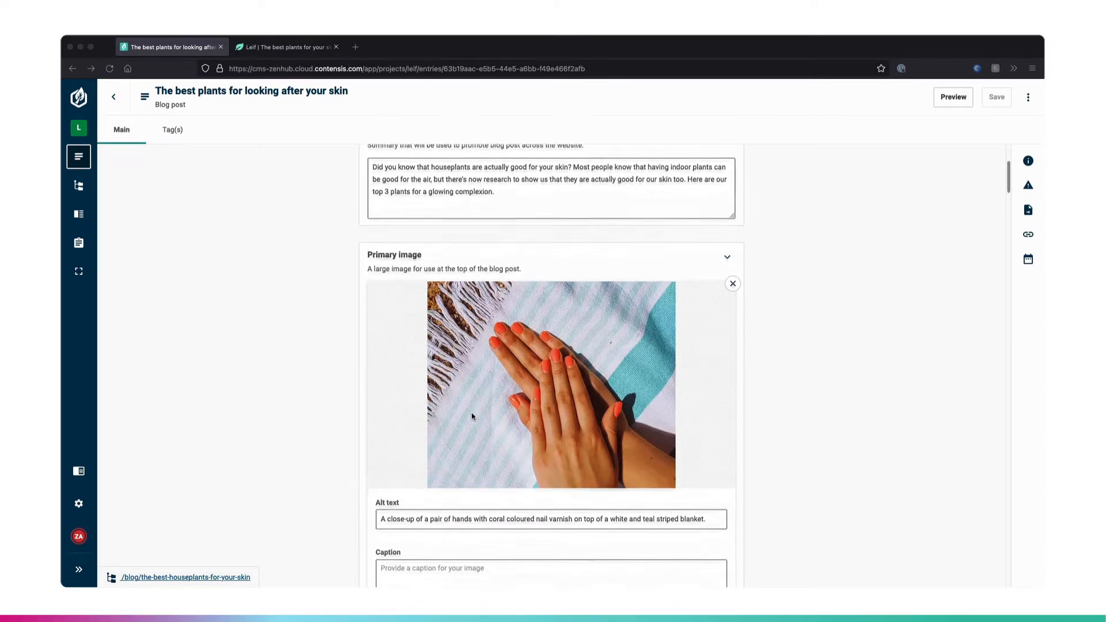
scroll(472, 416, "down", 1)
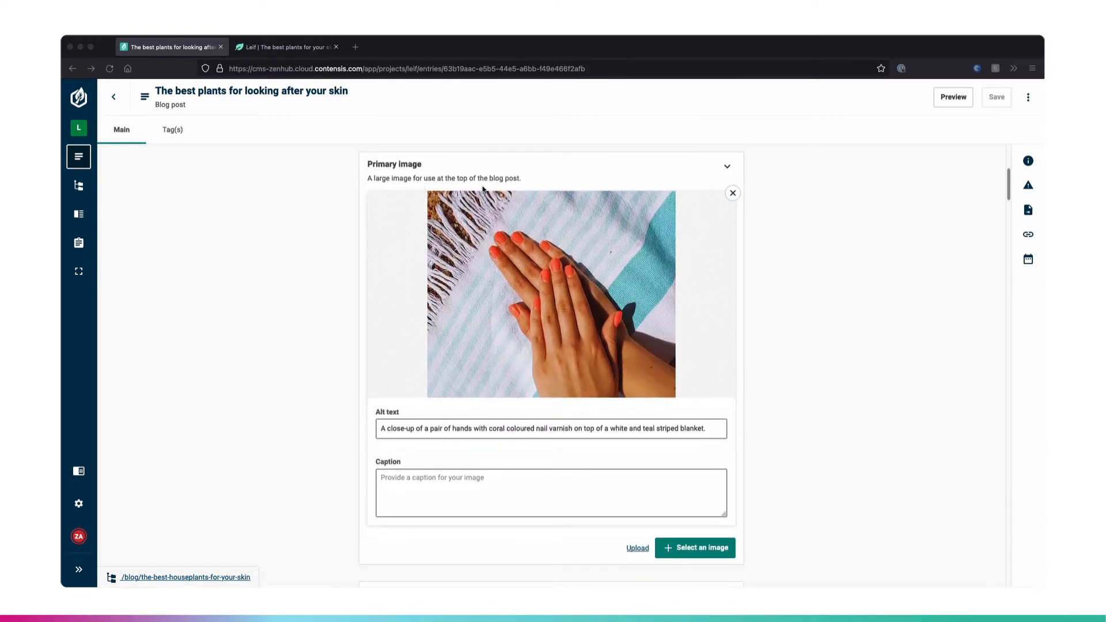
scroll(520, 415, "down", 8)
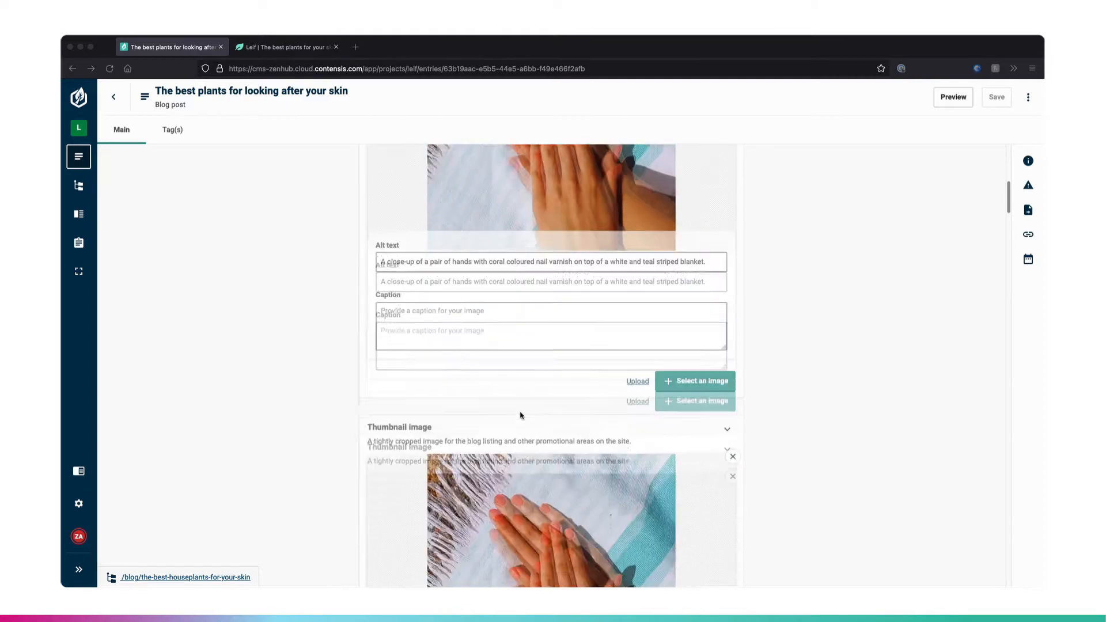
scroll(520, 415, "up", 2)
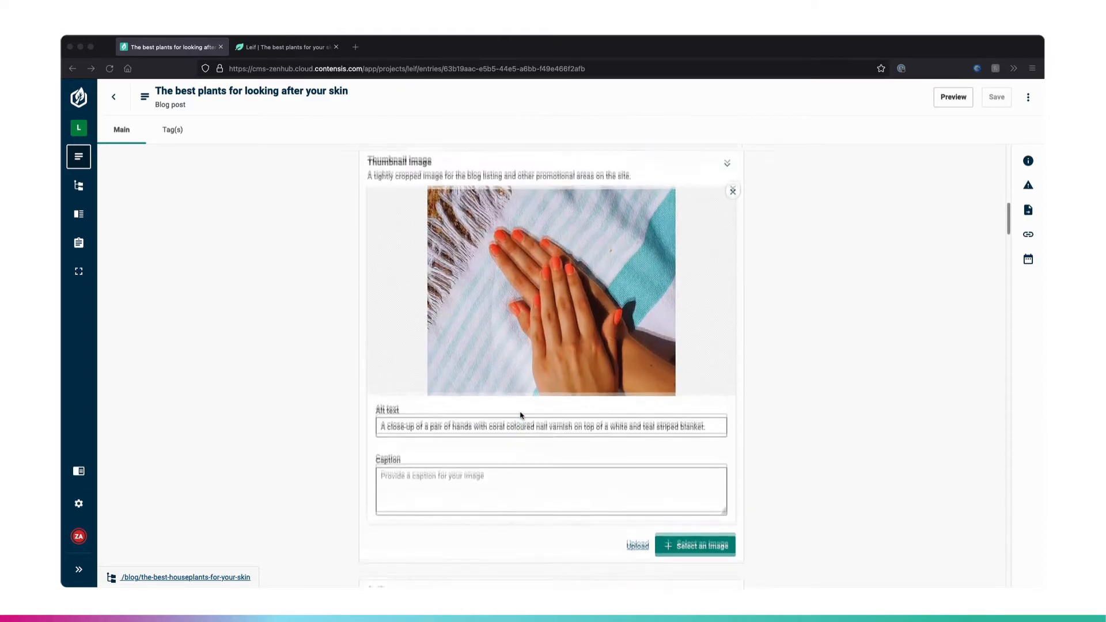
scroll(586, 355, "down", 9)
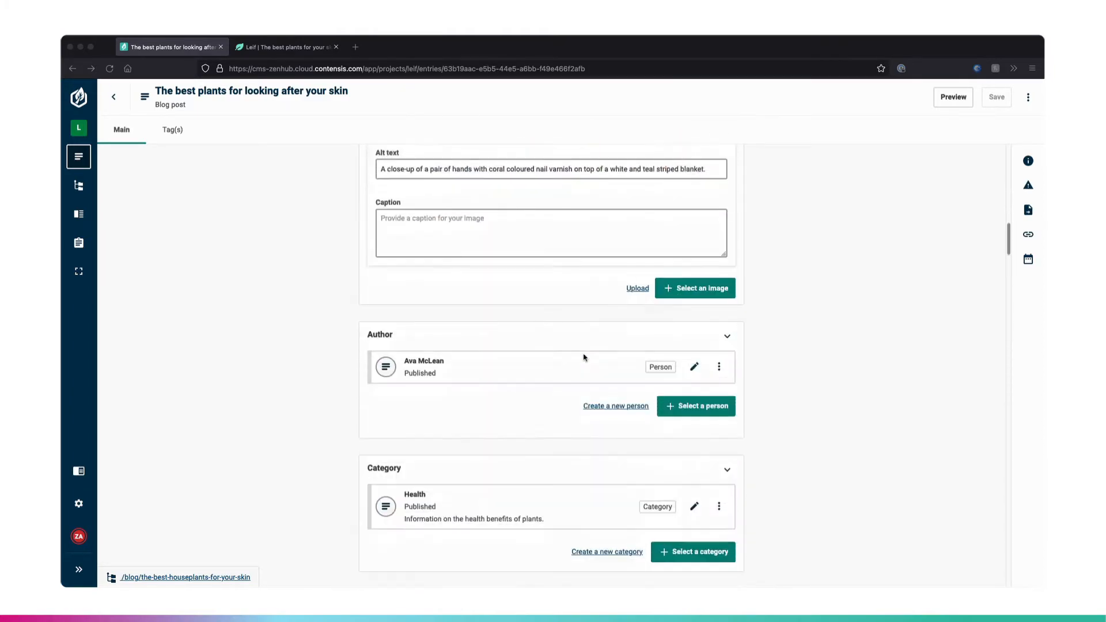
- Examine the entry's post body blocks, including the markup, images, block quote and featured products
scroll(584, 357, "down", 5)
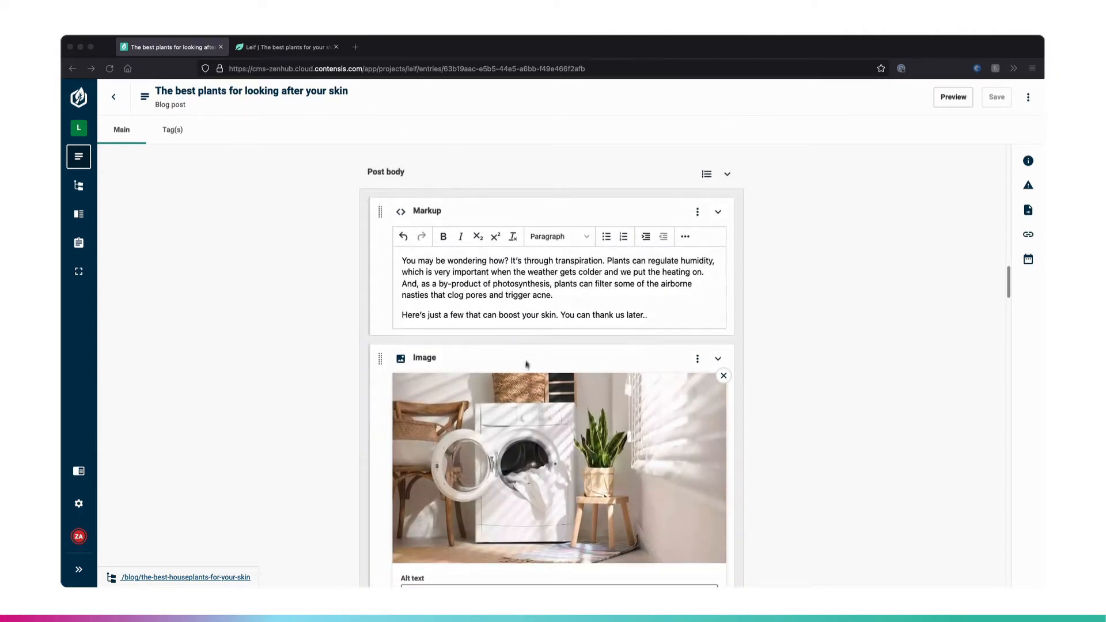
scroll(526, 369, "down", 2)
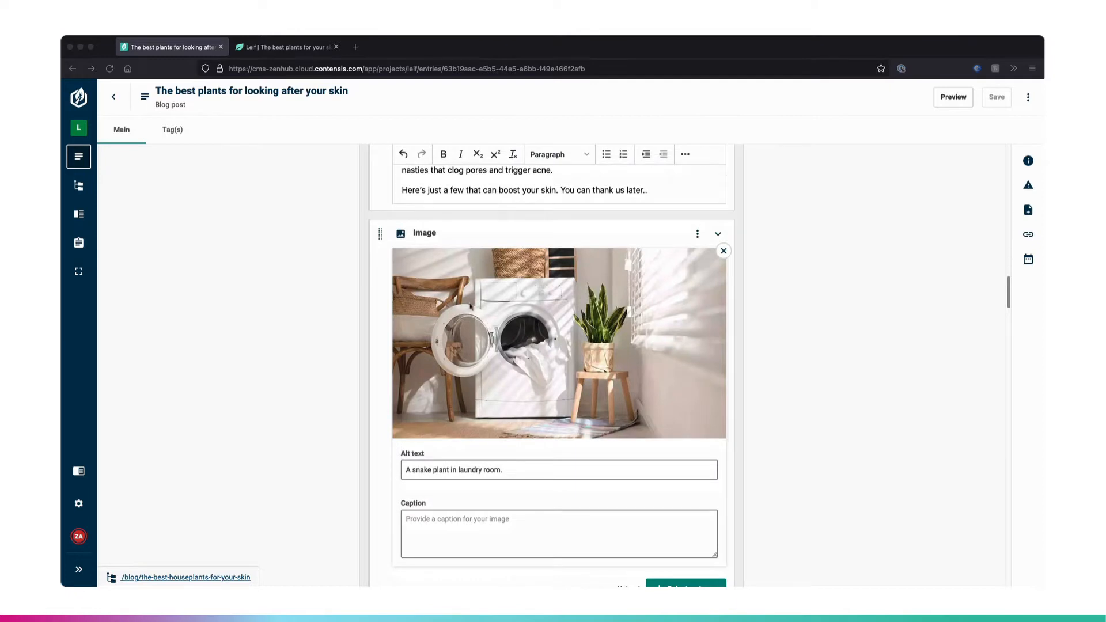
scroll(552, 393, "down", 10)
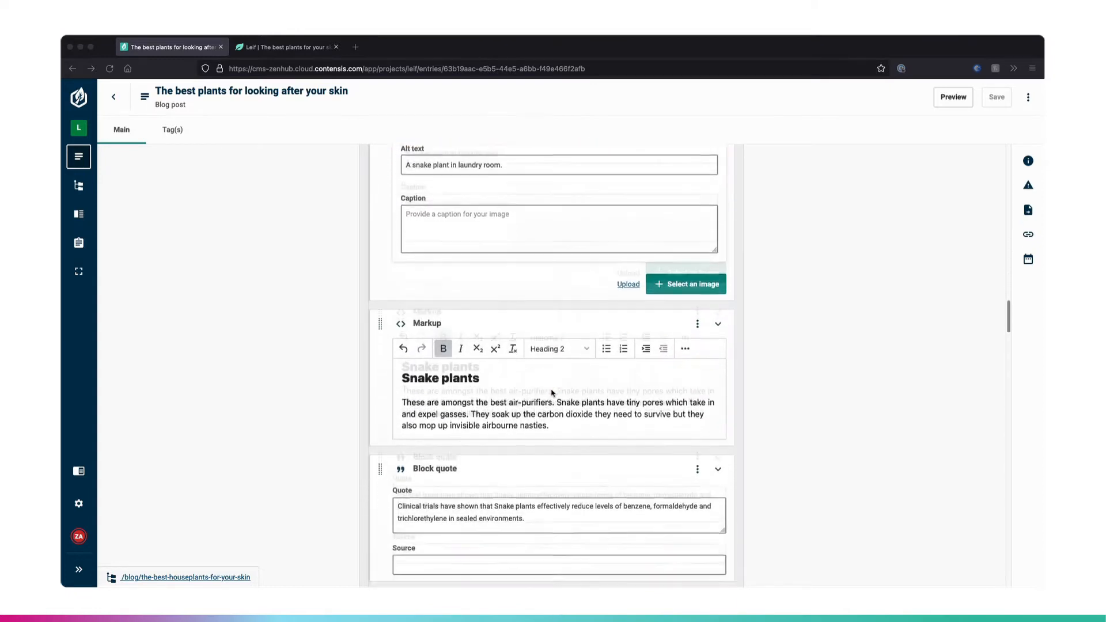
scroll(551, 393, "down", 10)
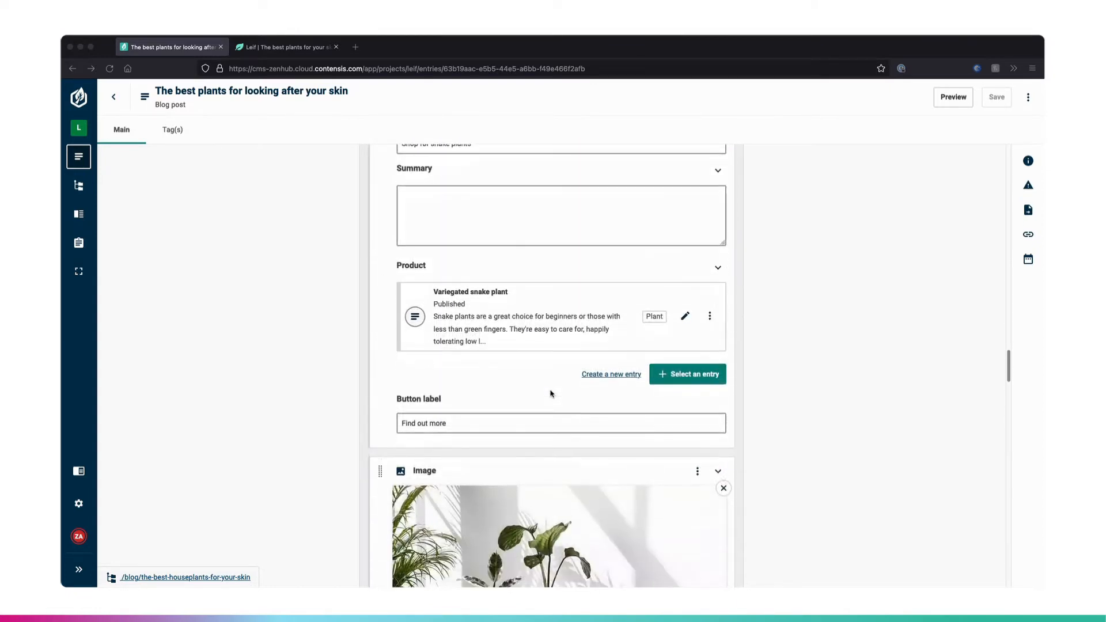
scroll(552, 393, "down", 10)
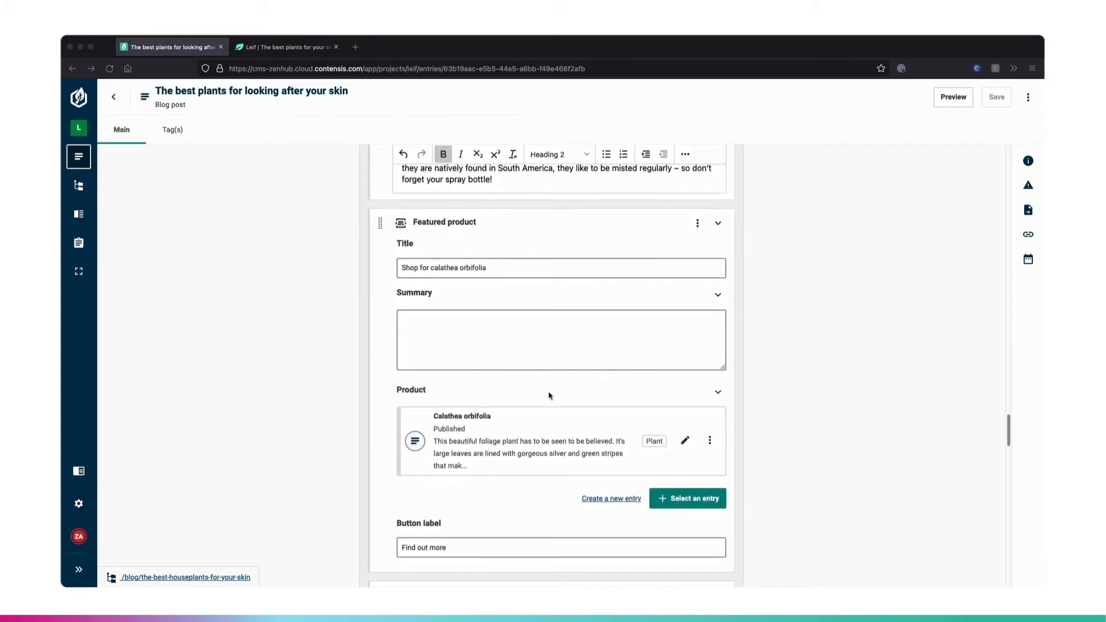
scroll(548, 396, "down", 9)
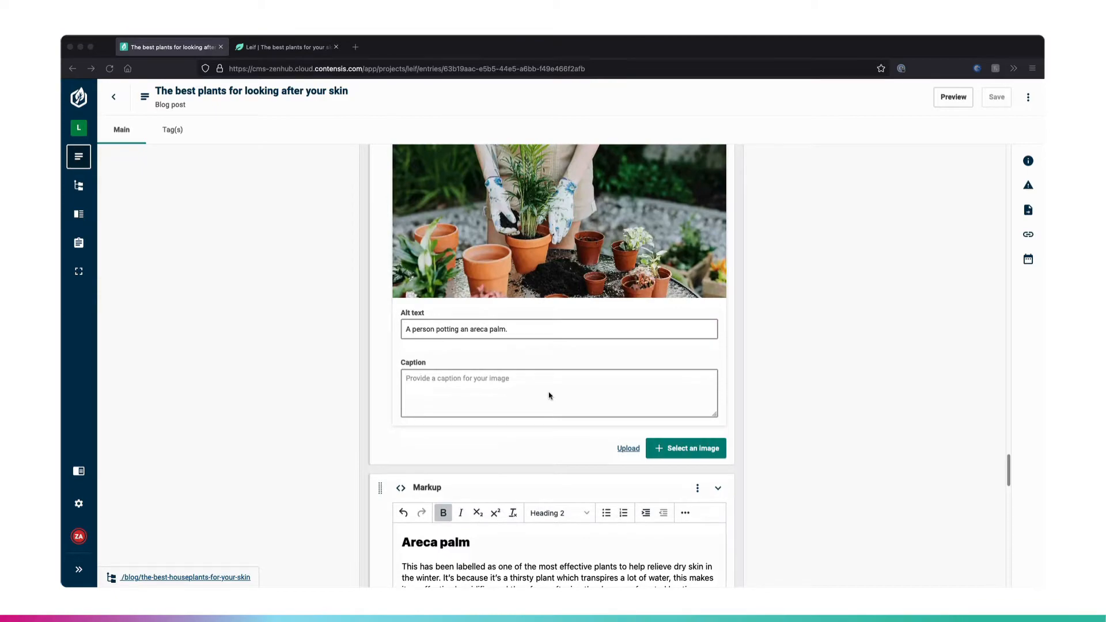
scroll(548, 395, "down", 10)
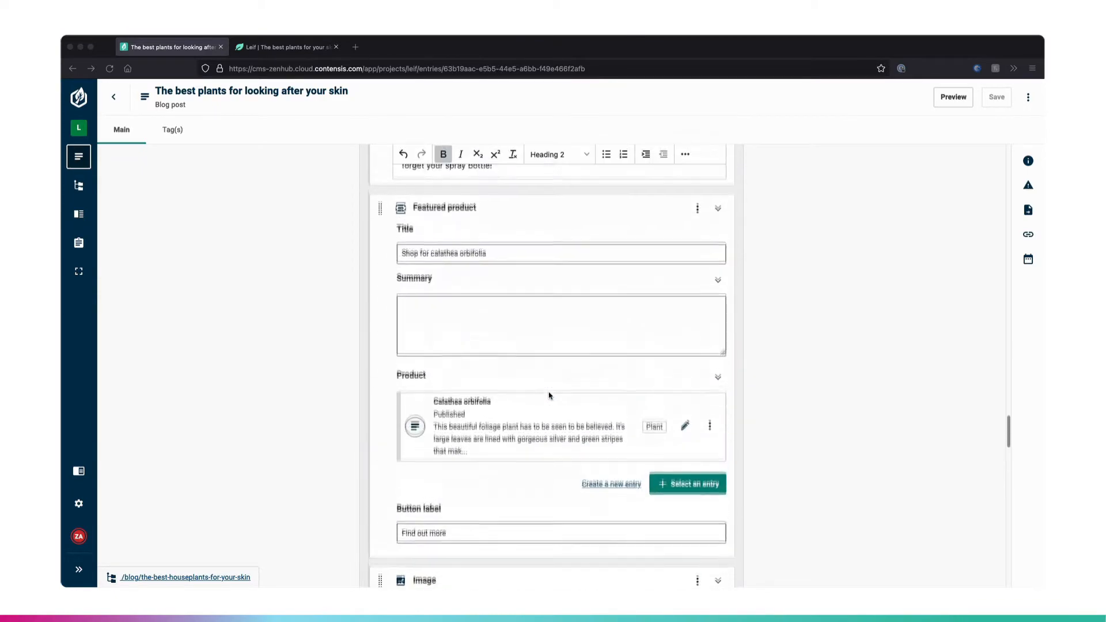
scroll(549, 395, "up", 15)
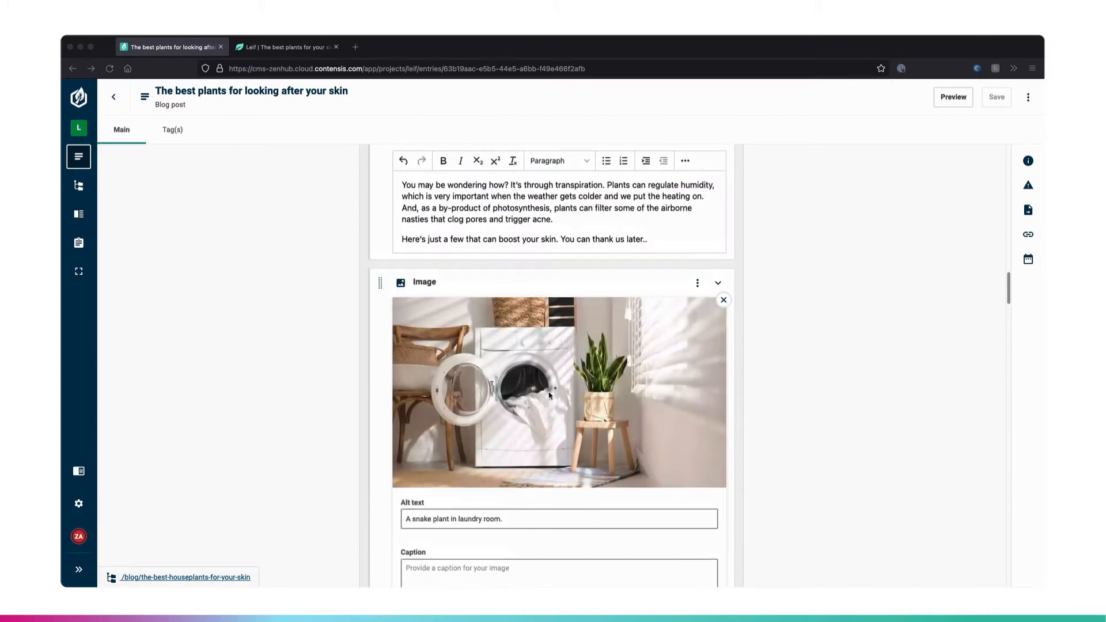
- Switch to the Leif website preview and read through the published page of the skin plants blog post
left_click(277, 52)
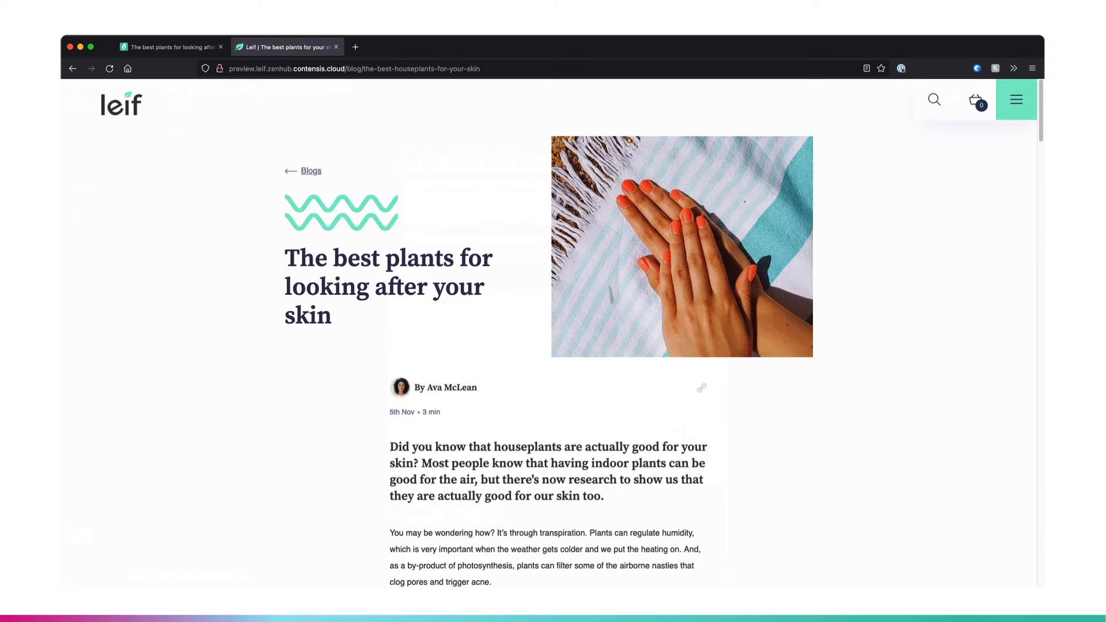
scroll(709, 321, "down", 5)
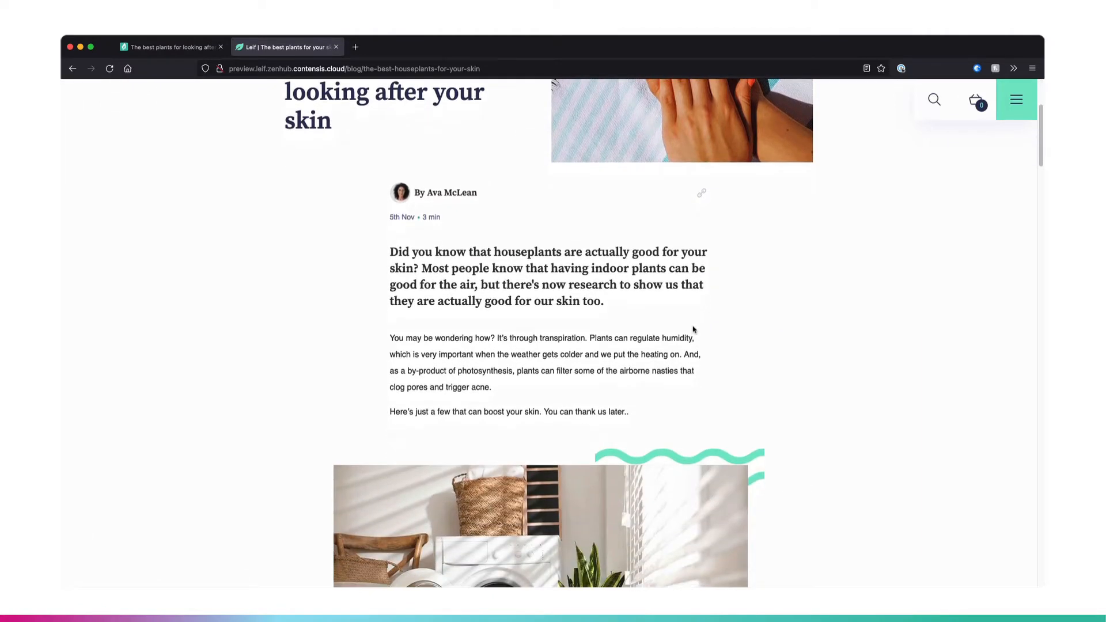
scroll(694, 329, "down", 6)
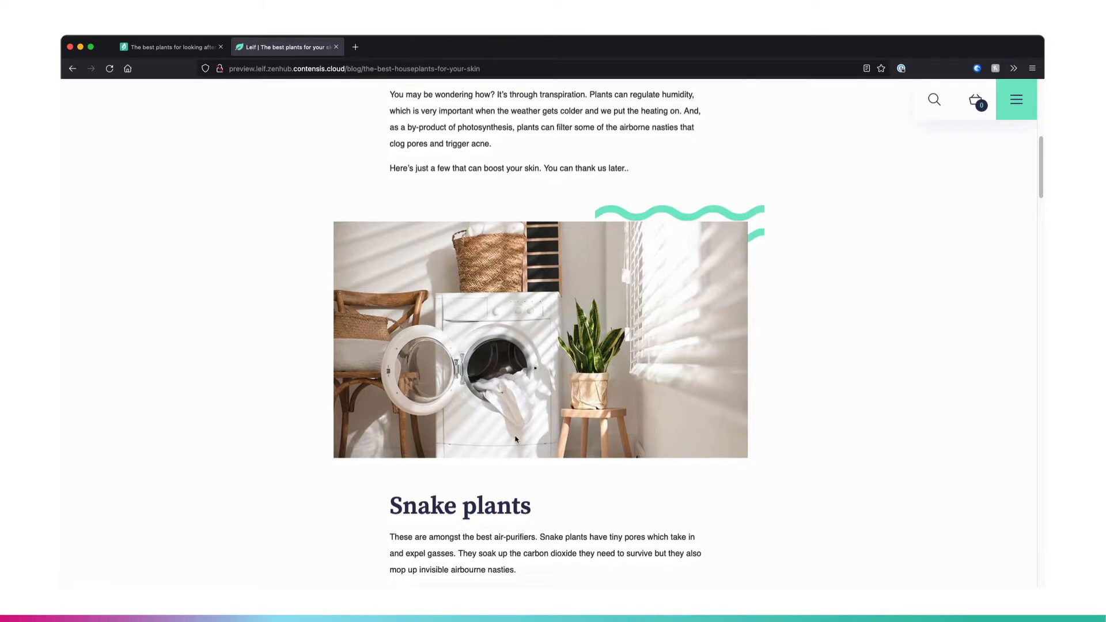
scroll(516, 439, "down", 1)
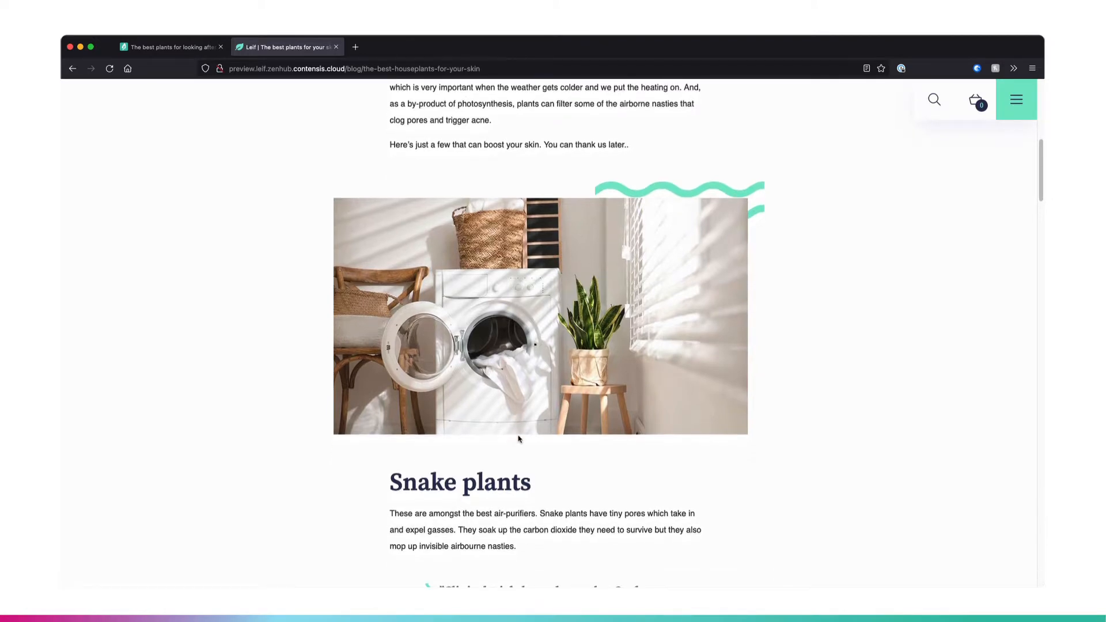
scroll(518, 439, "down", 10)
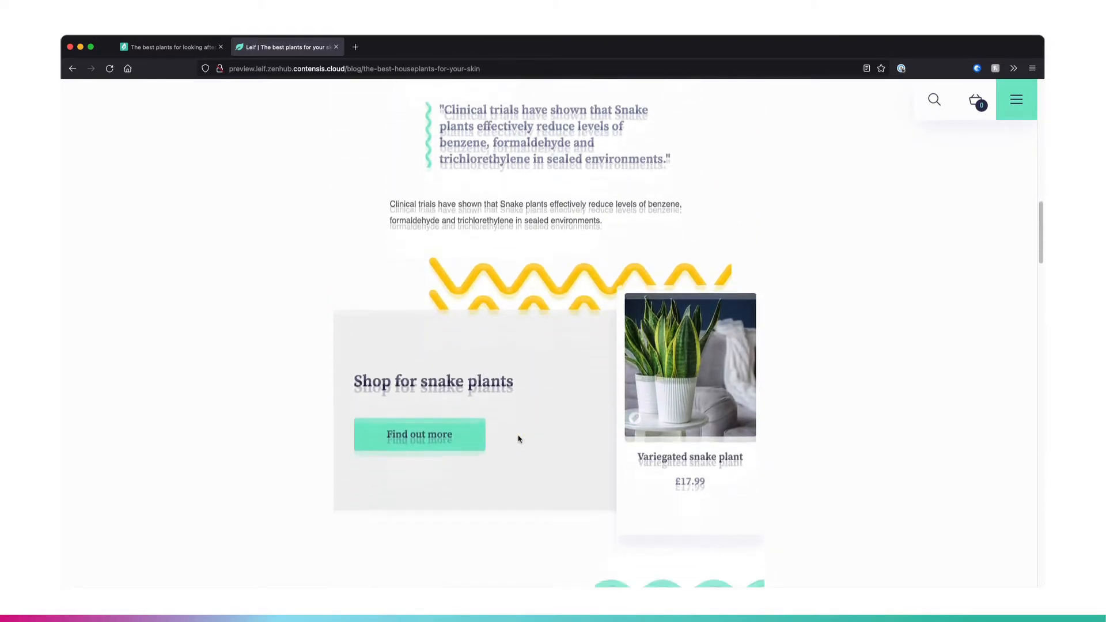
scroll(518, 439, "down", 12)
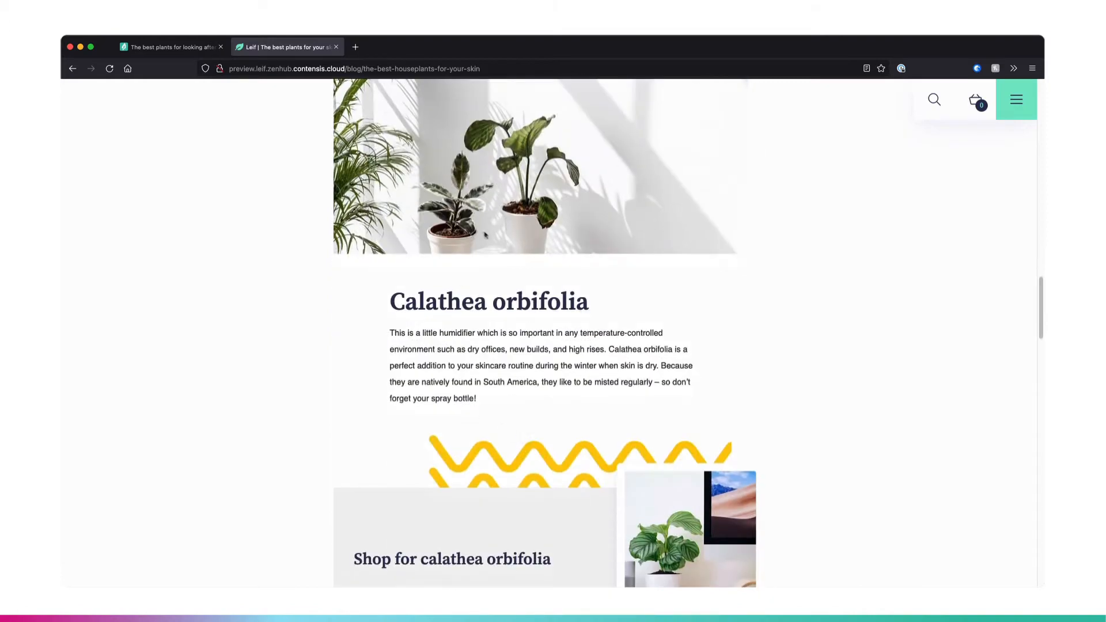
scroll(482, 257, "down", 9)
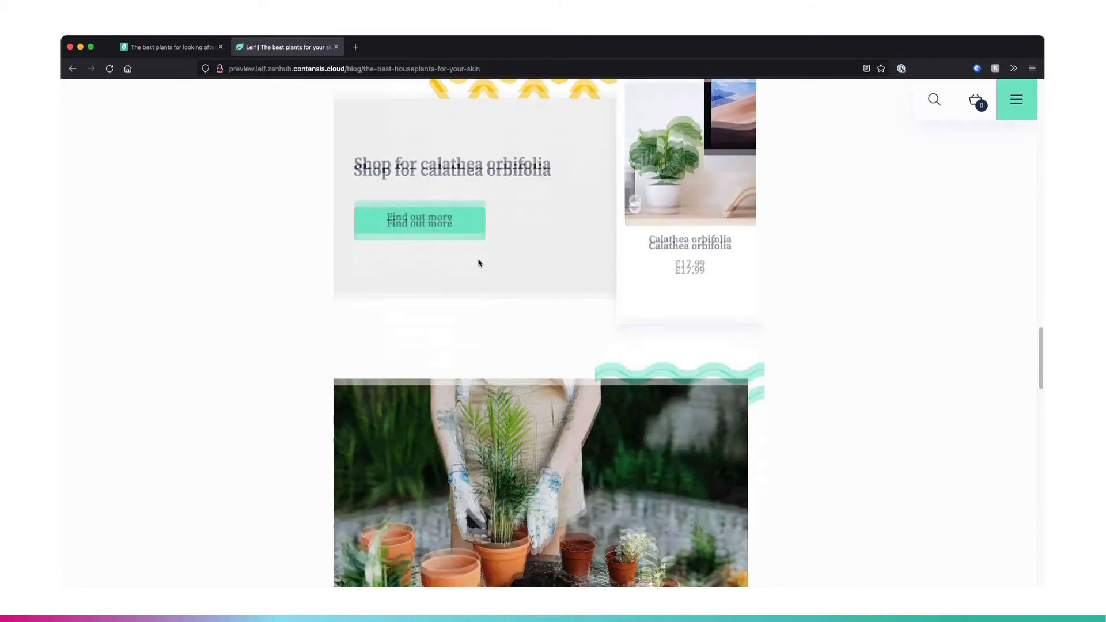
scroll(478, 263, "down", 12)
scroll(553, 295, "up", 6)
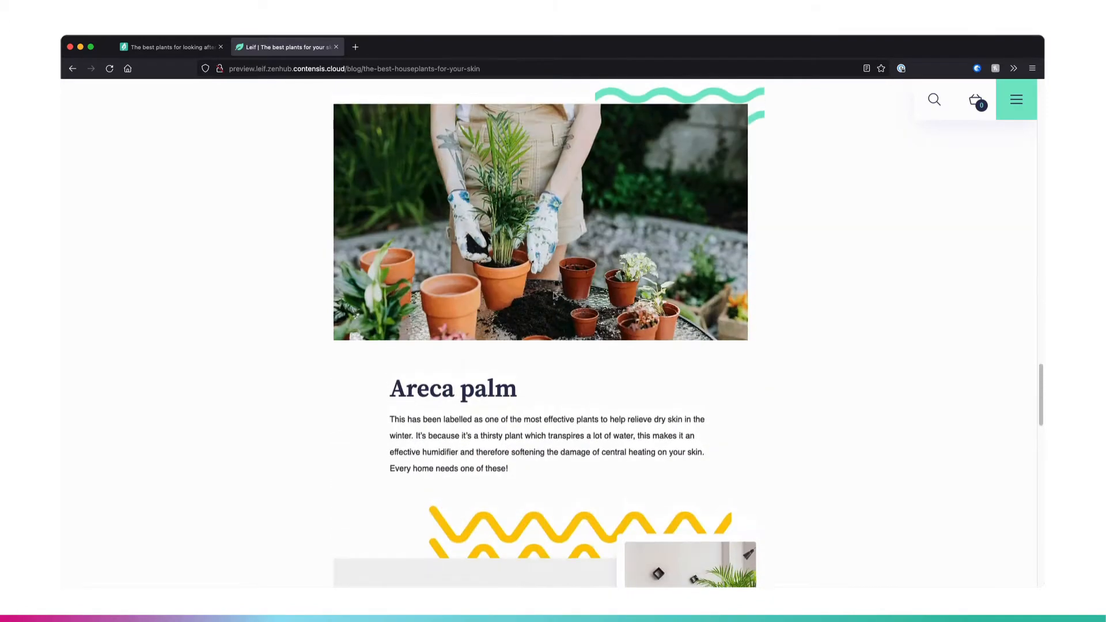
scroll(555, 296, "down", 6)
scroll(554, 296, "up", 20)
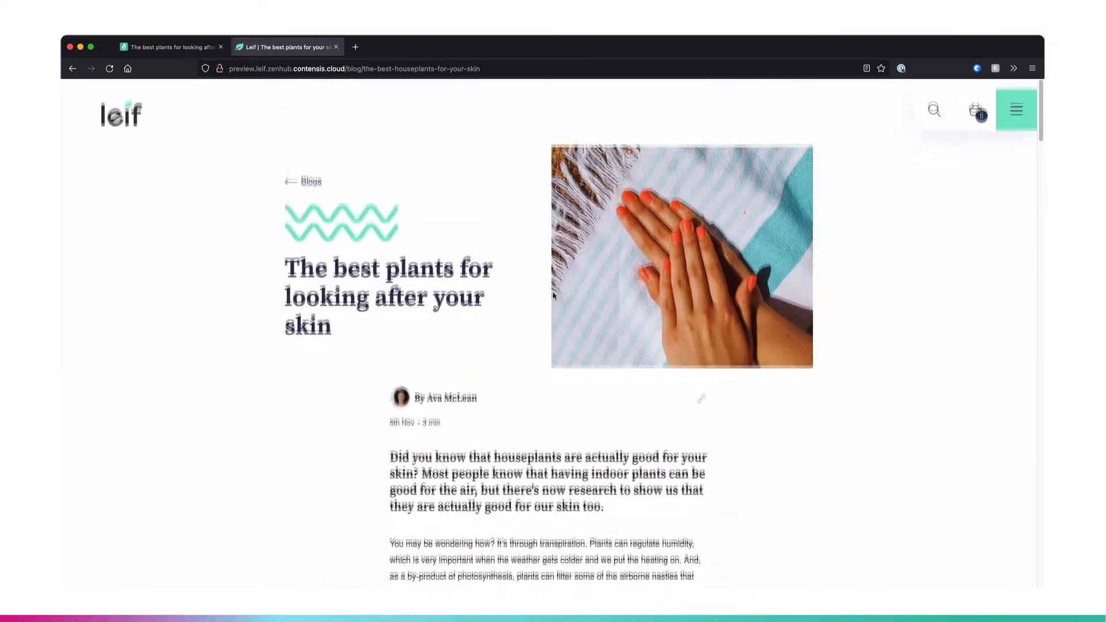
- Open the Leif site's blog listing page and look through the featured post and the blog cards
left_click(315, 177)
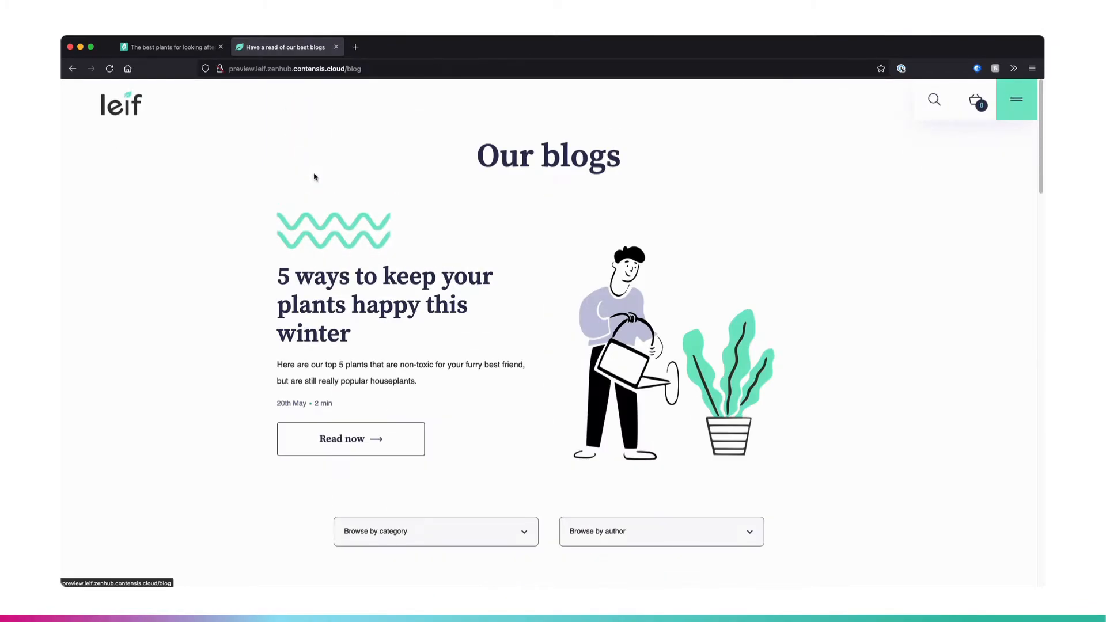
scroll(545, 340, "down", 5)
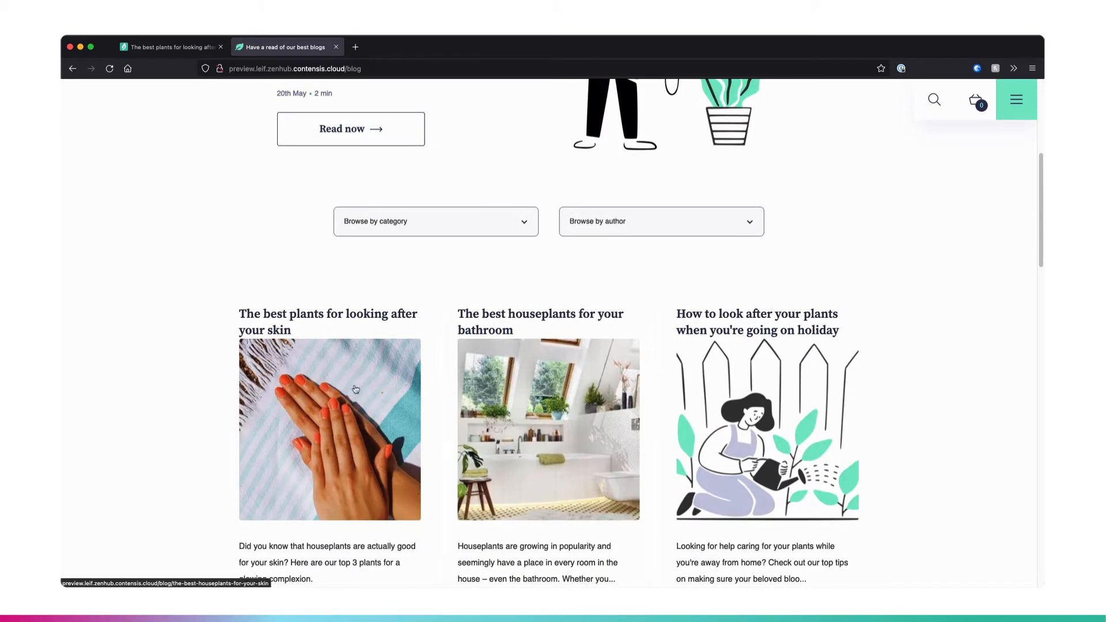
scroll(551, 249, "down", 4)
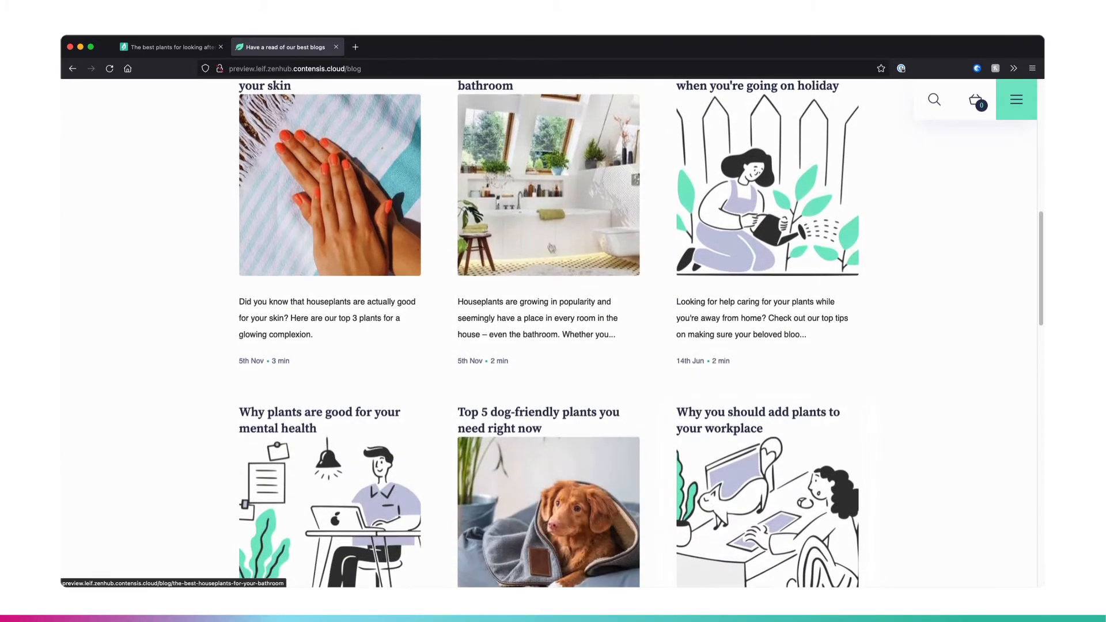
scroll(588, 243, "down", 2)
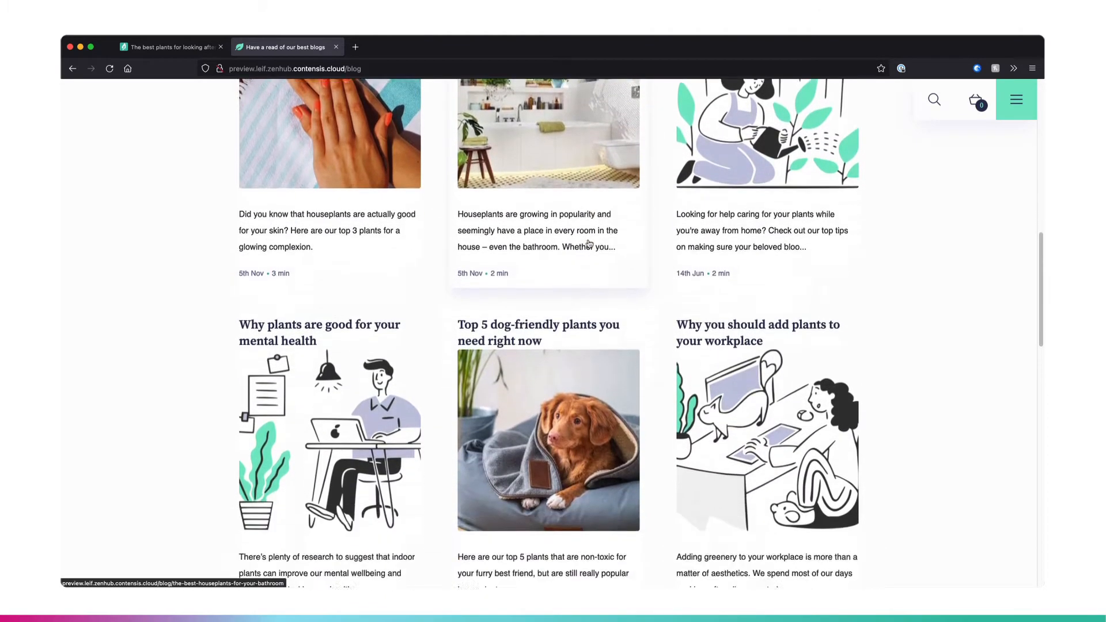
scroll(568, 338, "down", 3)
scroll(567, 339, "down", 4)
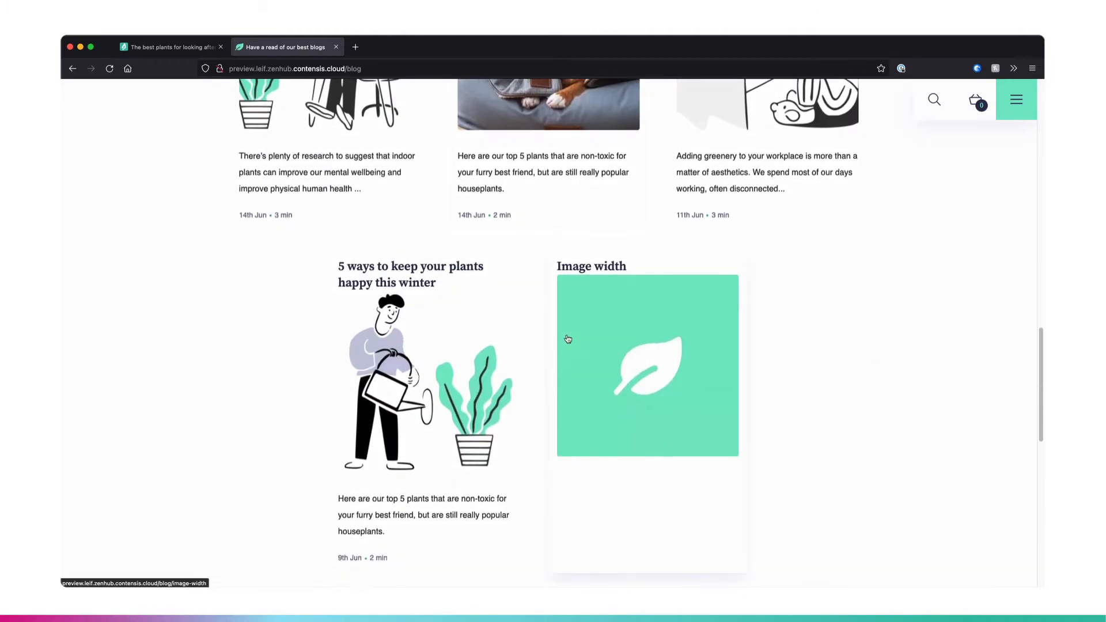
scroll(568, 339, "up", 10)
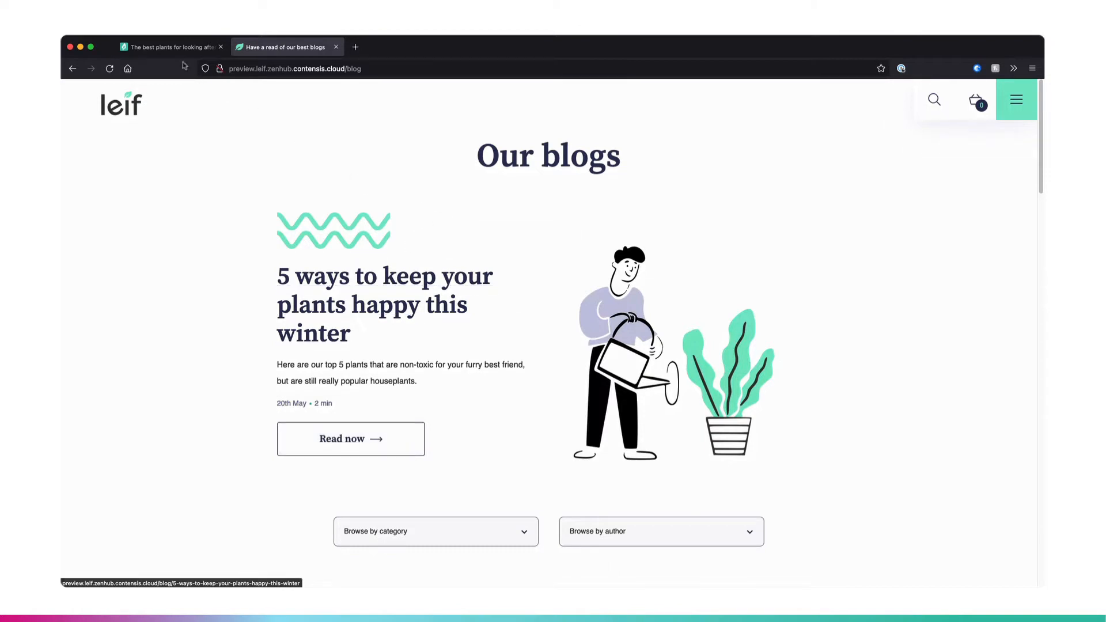
- Return to the blog post entry in Contensis and open its content type to examine the fields and post body components
left_click(173, 50)
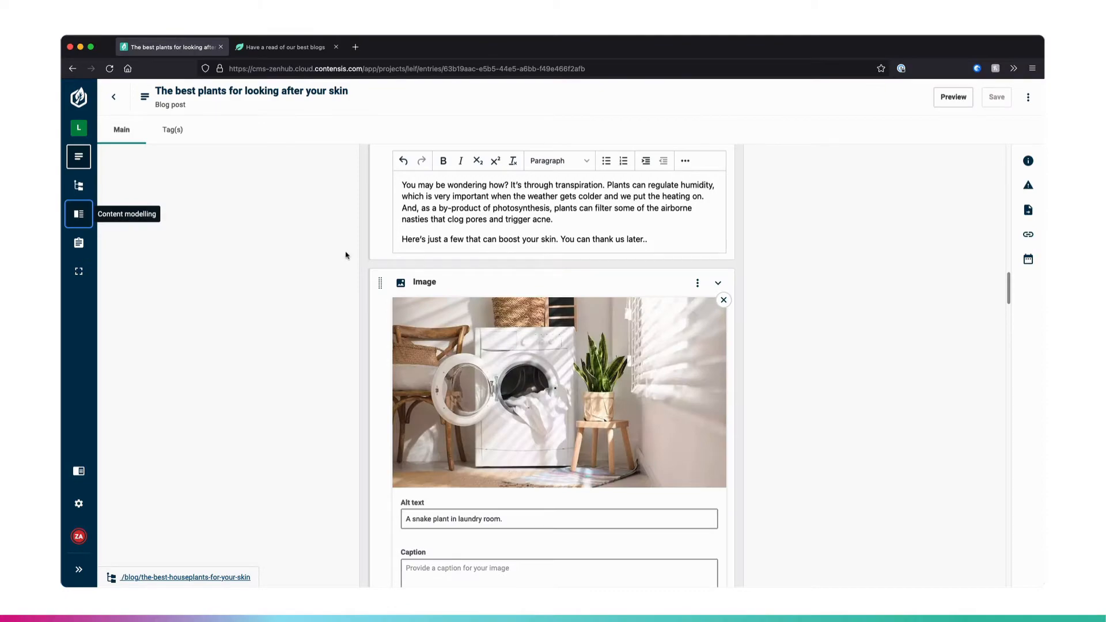
scroll(346, 254, "up", 15)
scroll(347, 255, "up", 10)
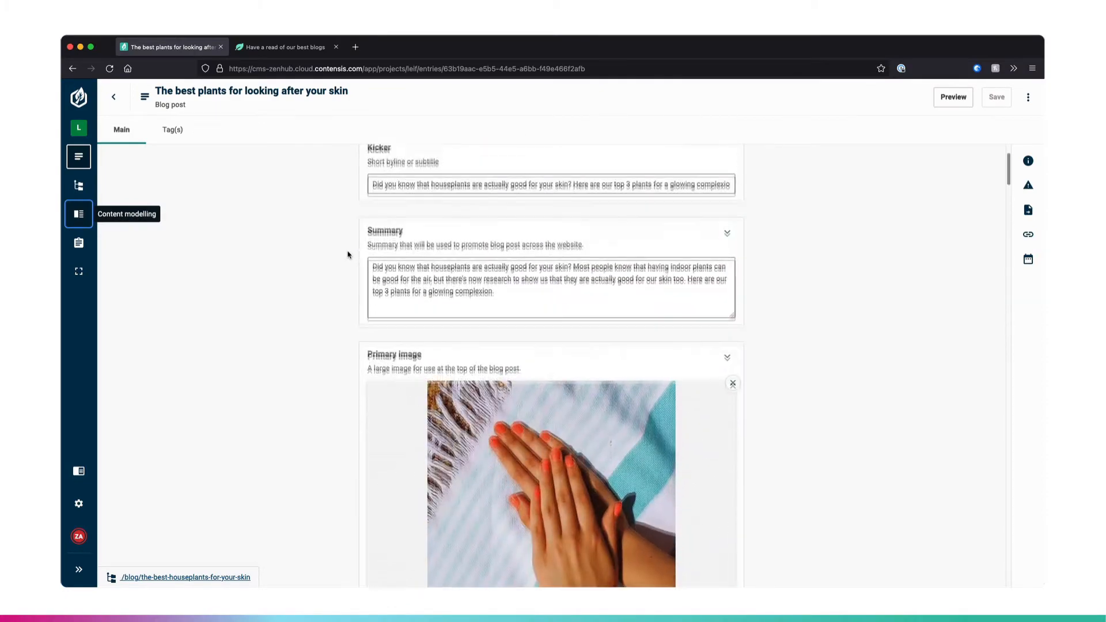
left_click(1023, 102)
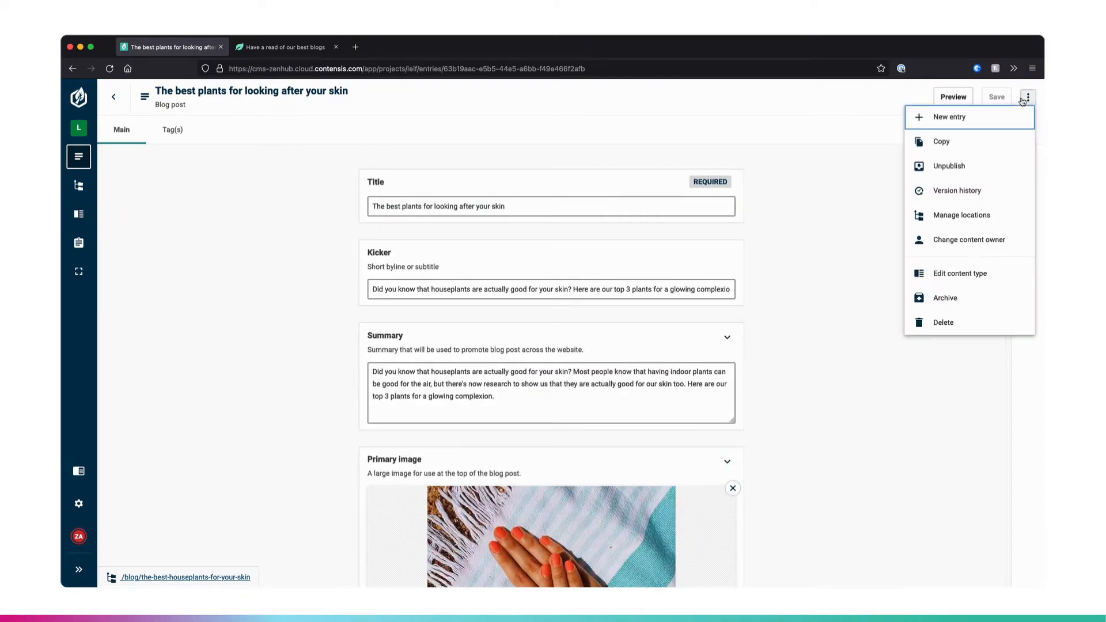
left_click(960, 275)
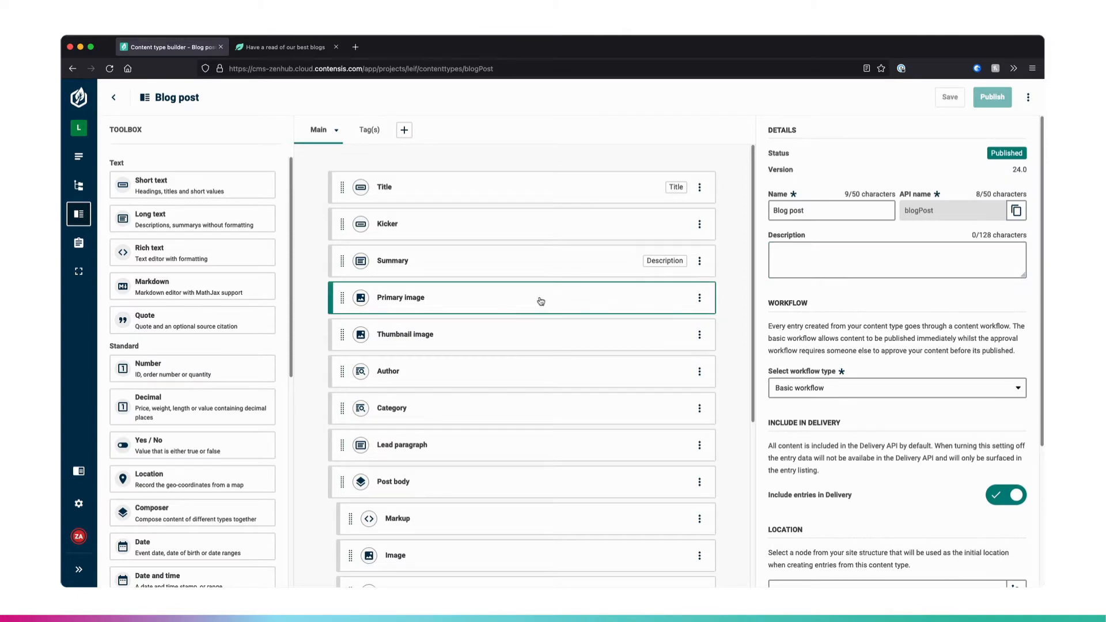
scroll(531, 329, "down", 1)
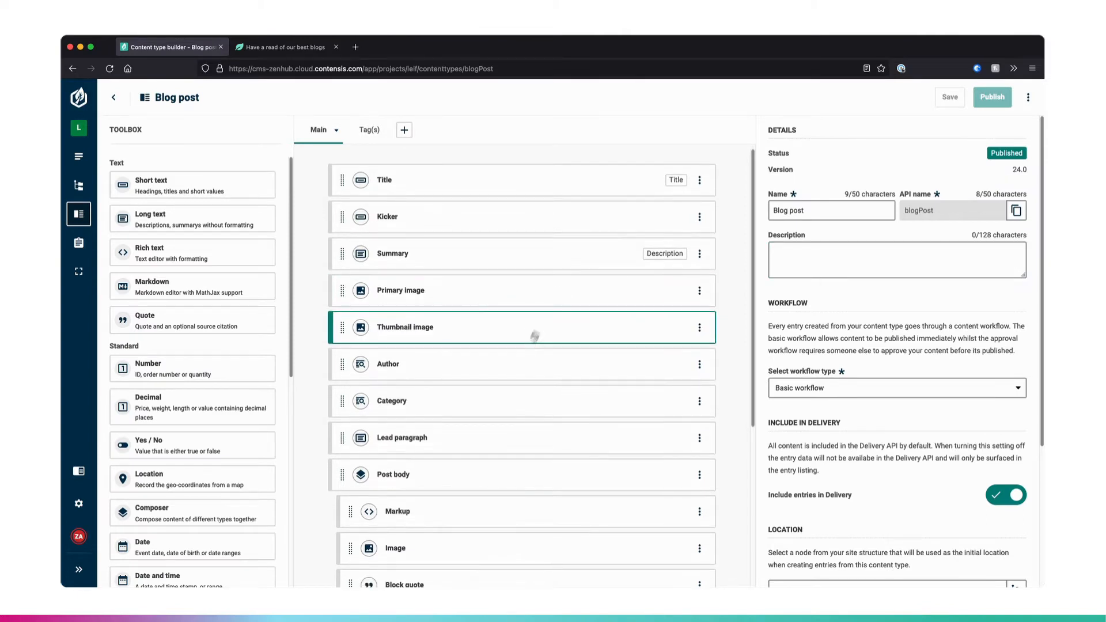
scroll(552, 325, "down", 7)
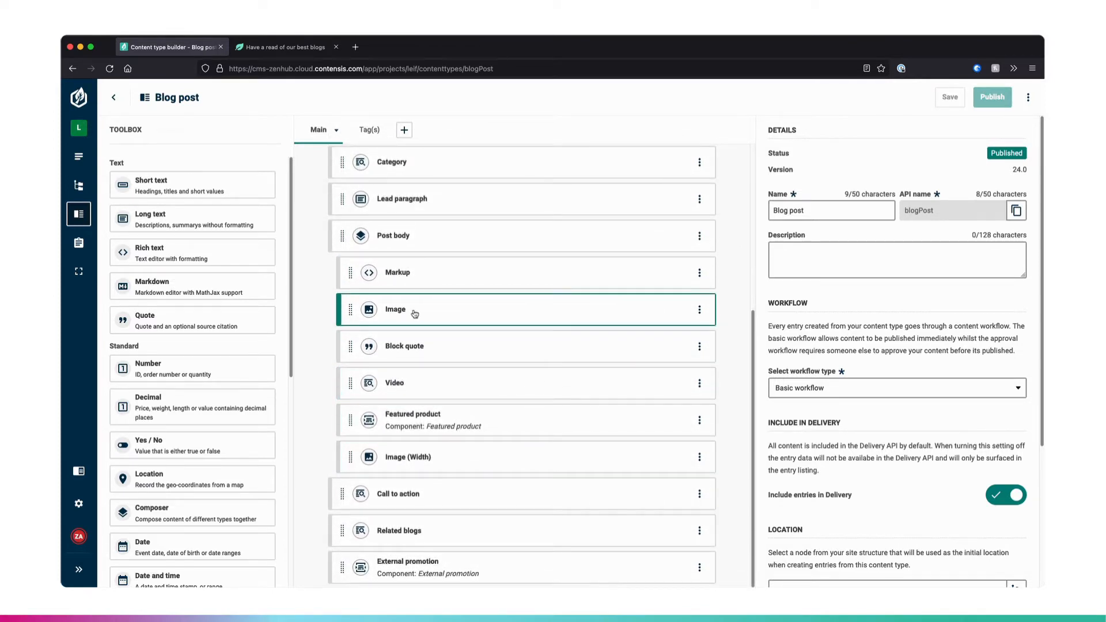
- Switch to the Leif preview, open the skin plants blog post, and look over its introduction and first body image
left_click(292, 49)
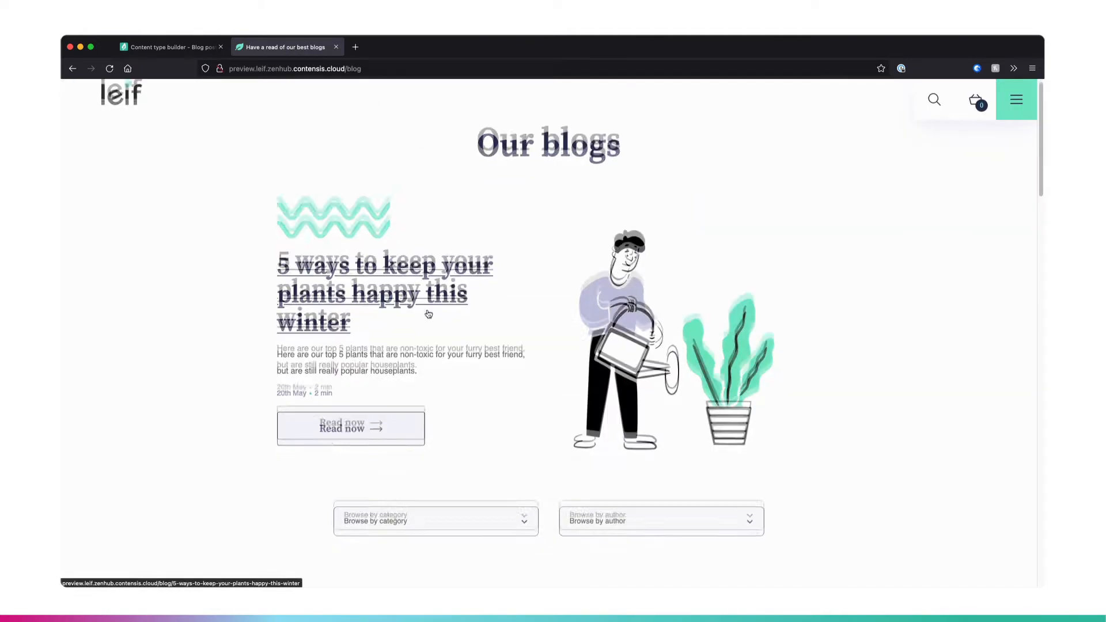
scroll(374, 271, "down", 6)
left_click(367, 271)
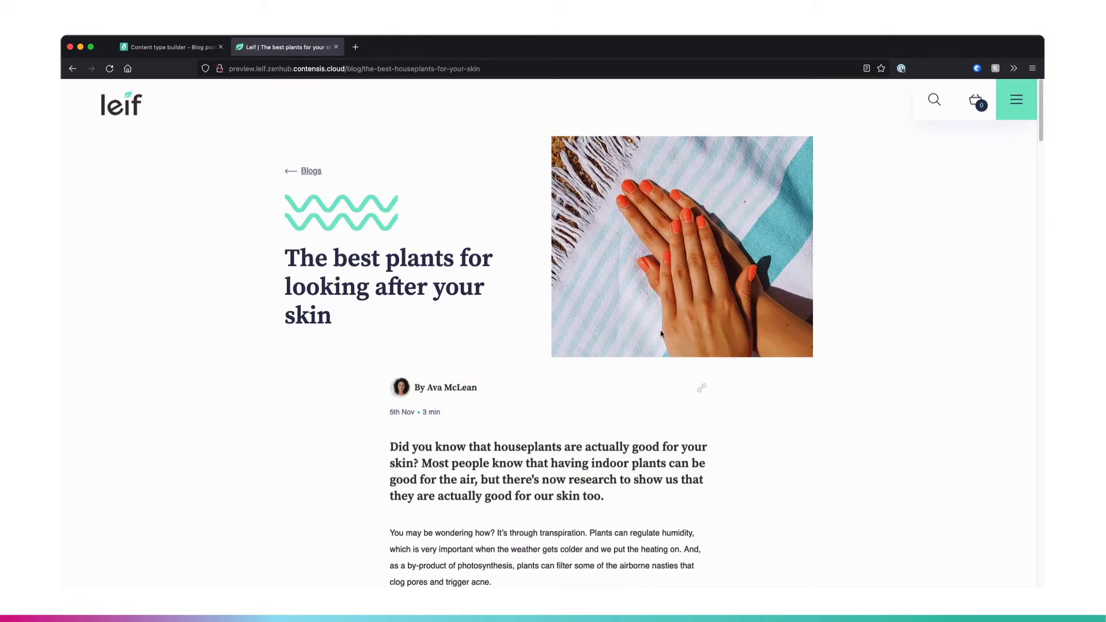
scroll(661, 339, "down", 5)
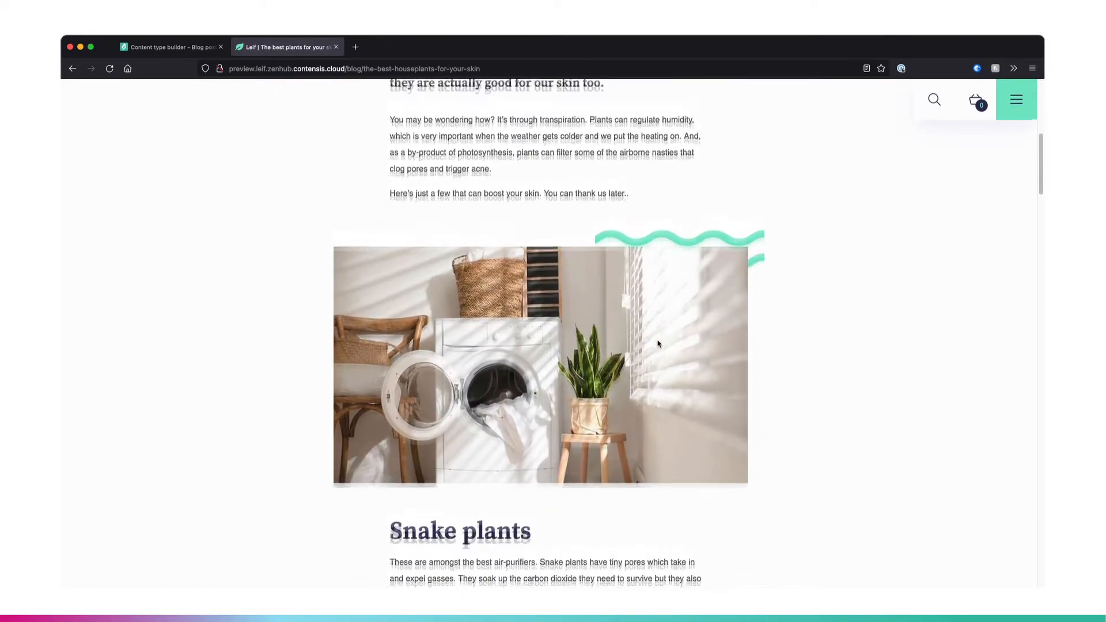
scroll(656, 346, "up", 4)
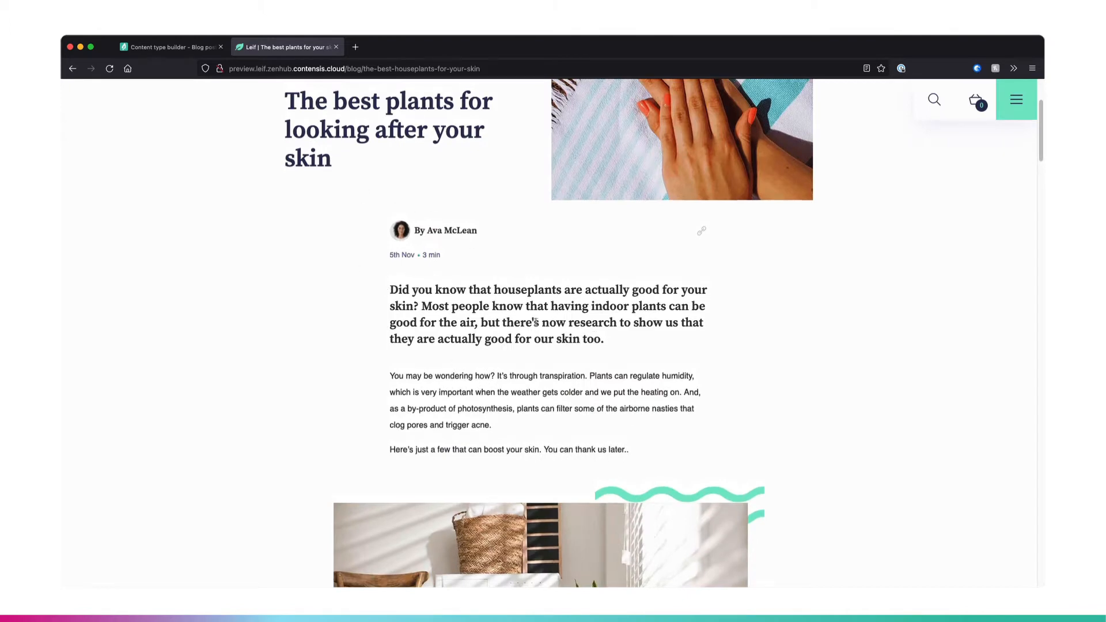
scroll(568, 334, "down", 6)
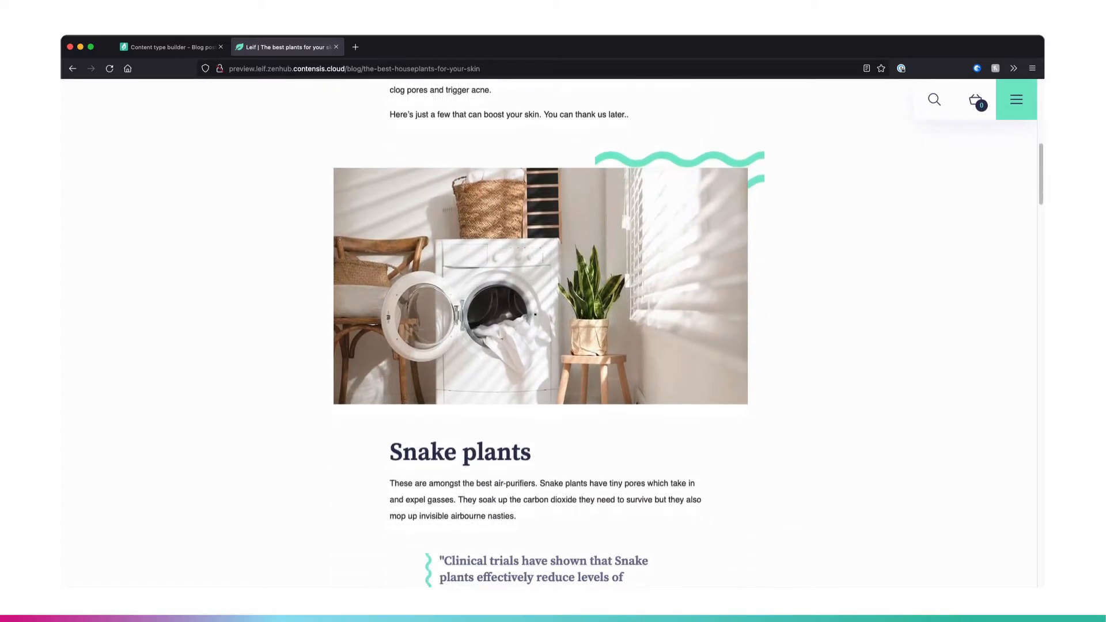
scroll(550, 375, "up", 5)
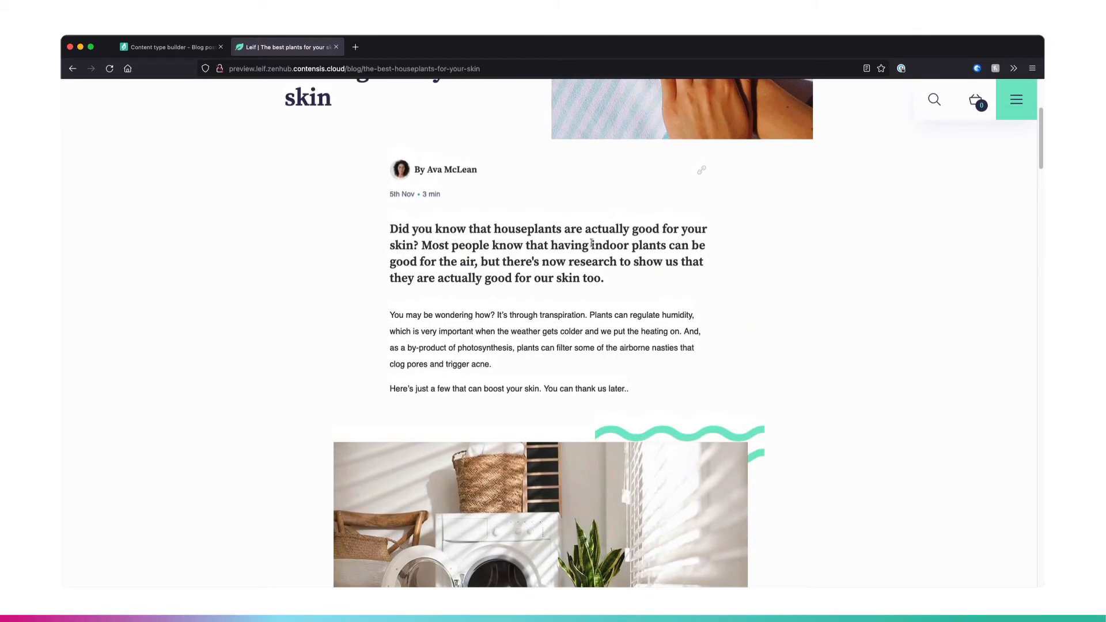
- Inspect the blog post's lead paragraph in the browser's developer tools and activate the element picker to check body element widths
right_click(591, 243)
left_click(697, 388)
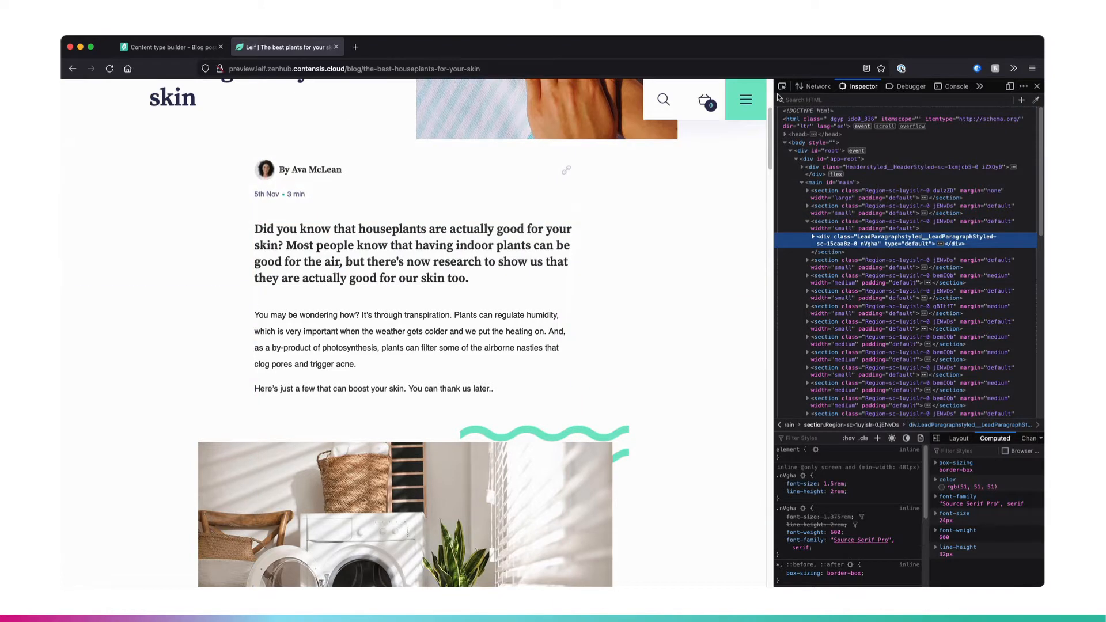
left_click(782, 86)
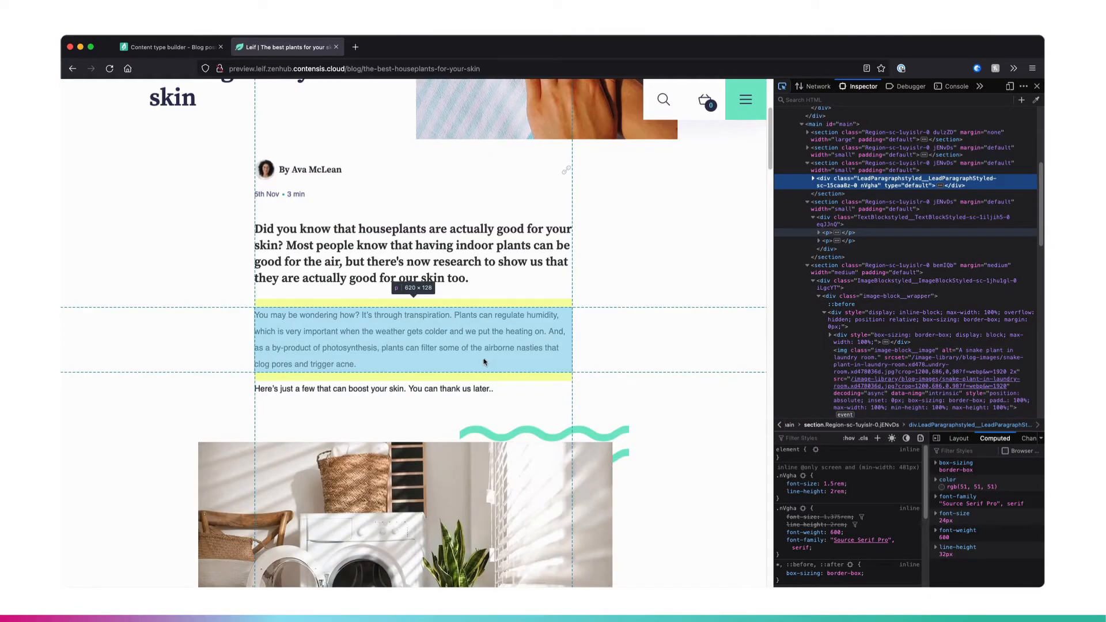
- Return to the Blog post content type and open the editor settings of the post body's Image field, down to its dimensions
left_click(171, 48)
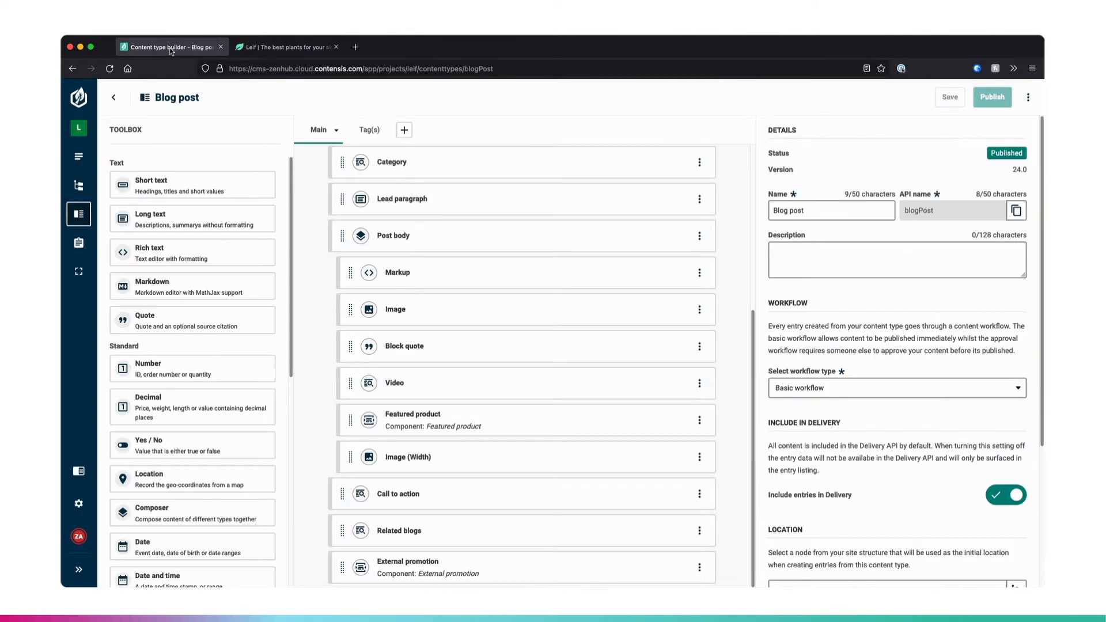
left_click(448, 315)
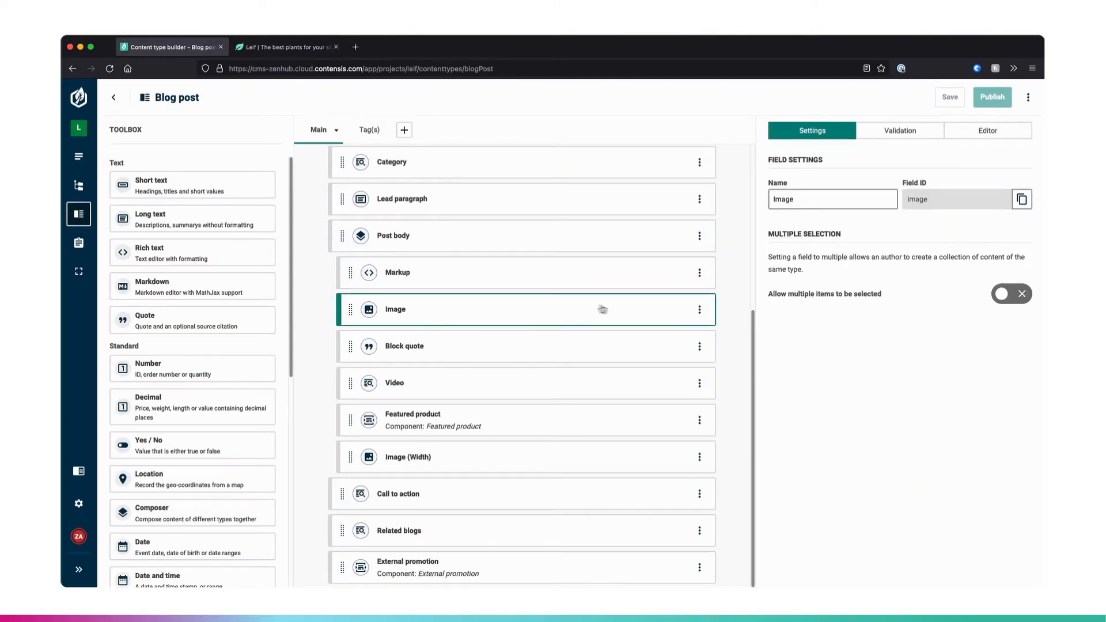
left_click(996, 134)
scroll(945, 318, "down", 5)
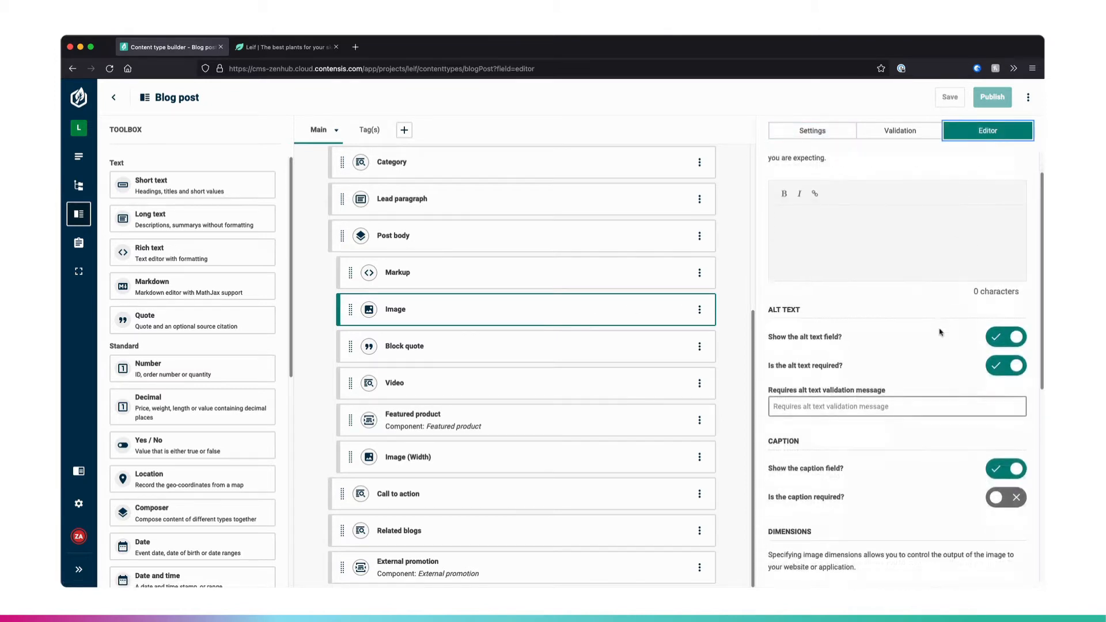
scroll(940, 334, "down", 2)
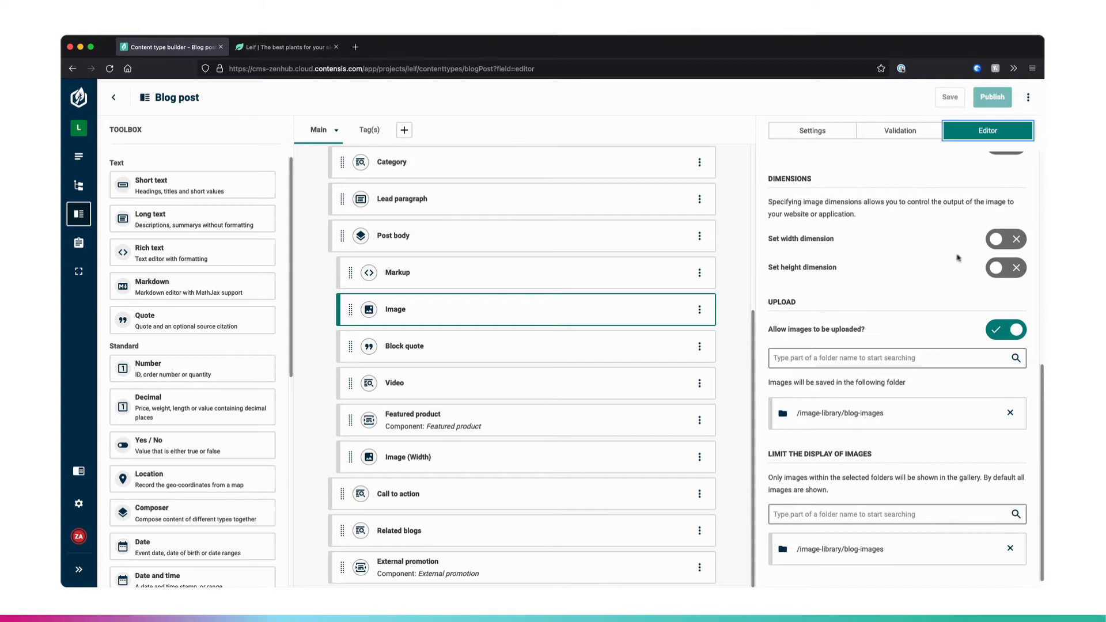
- Enable the width dimension for the Image field and set its width option to Minimum width
left_click(996, 239)
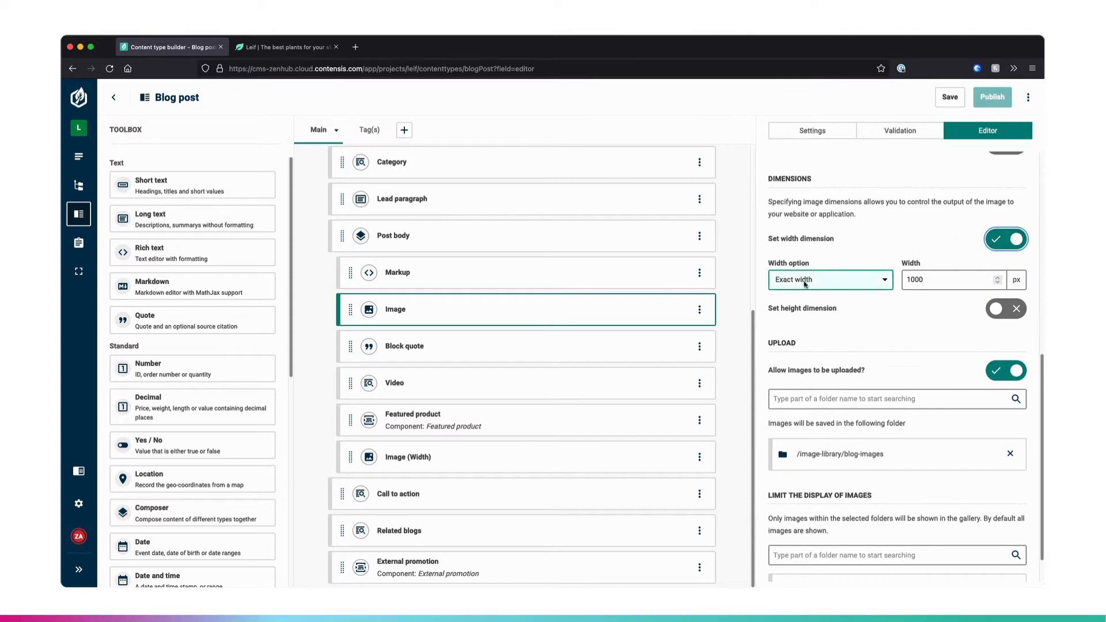
left_click(921, 281)
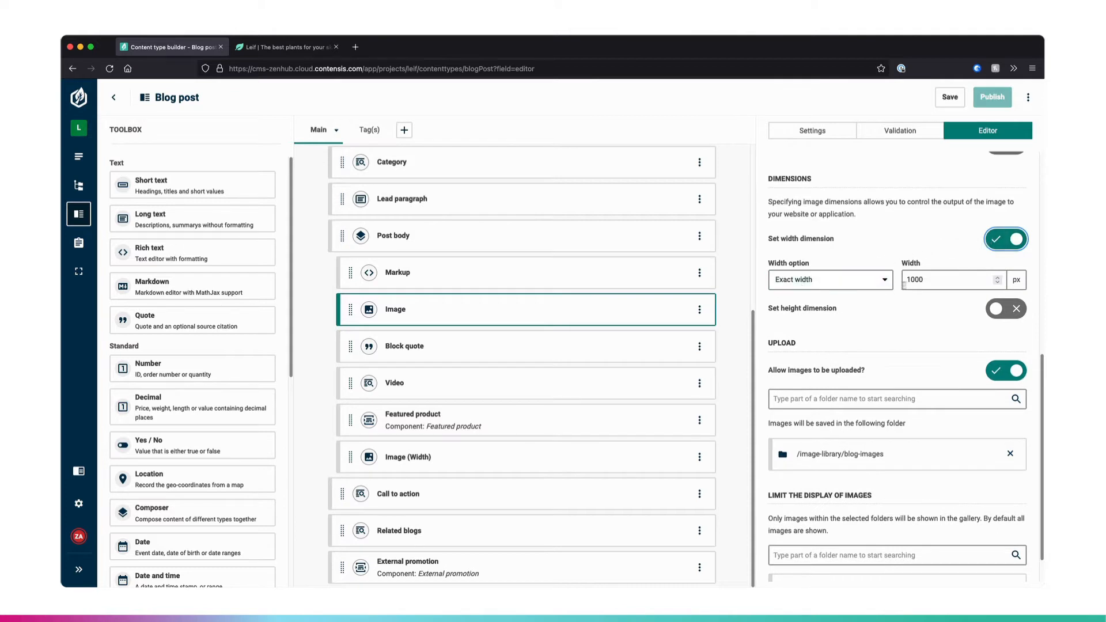
scroll(922, 287, "up", 1)
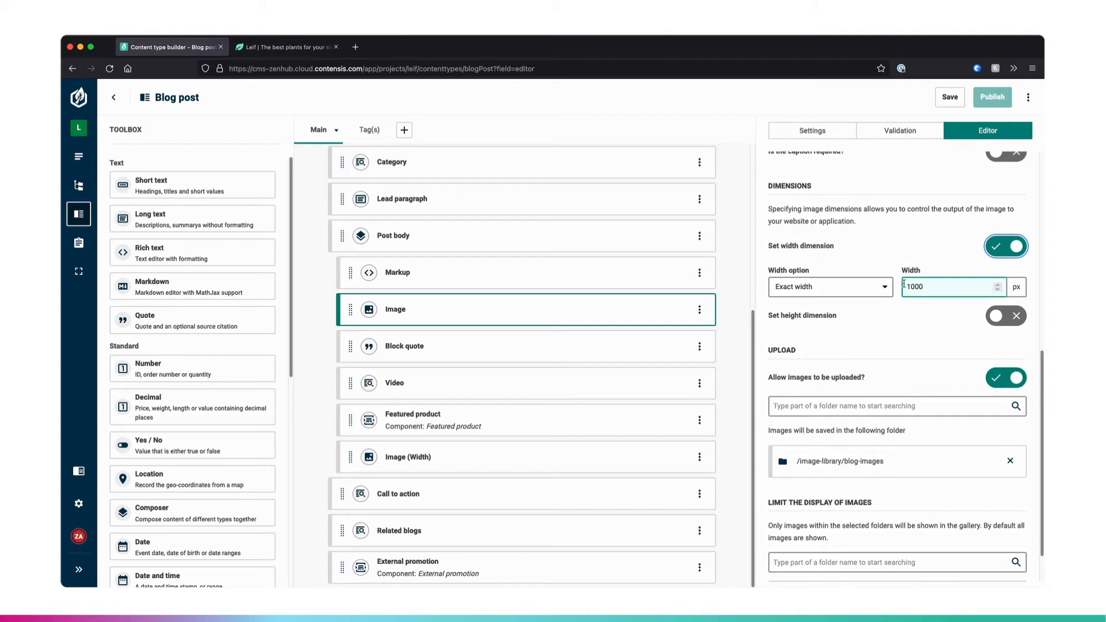
left_click(877, 291)
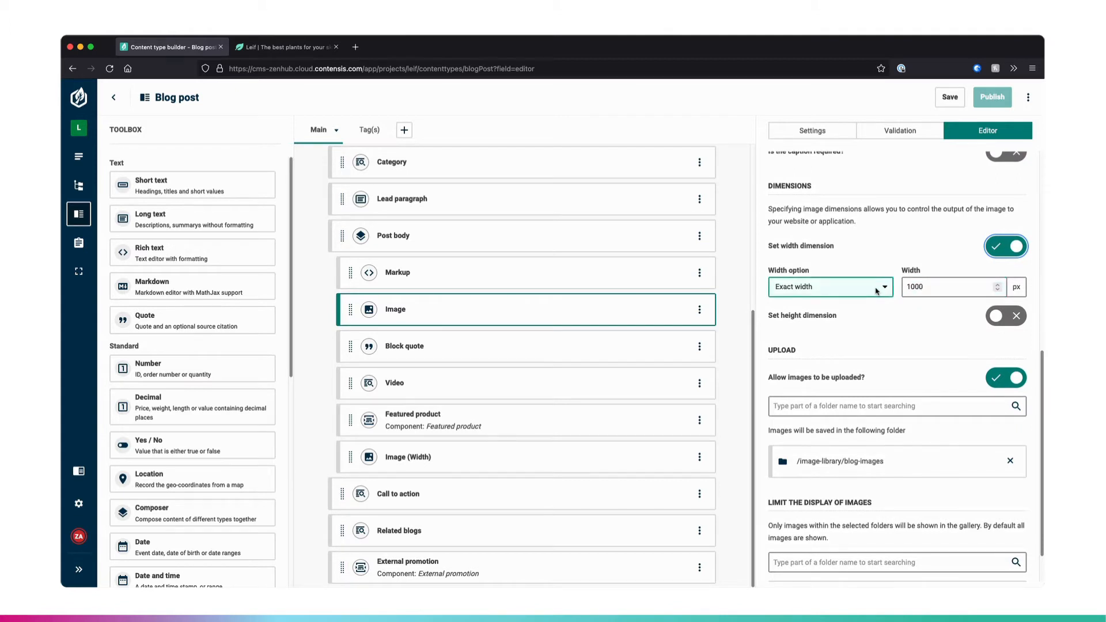
left_click(877, 291)
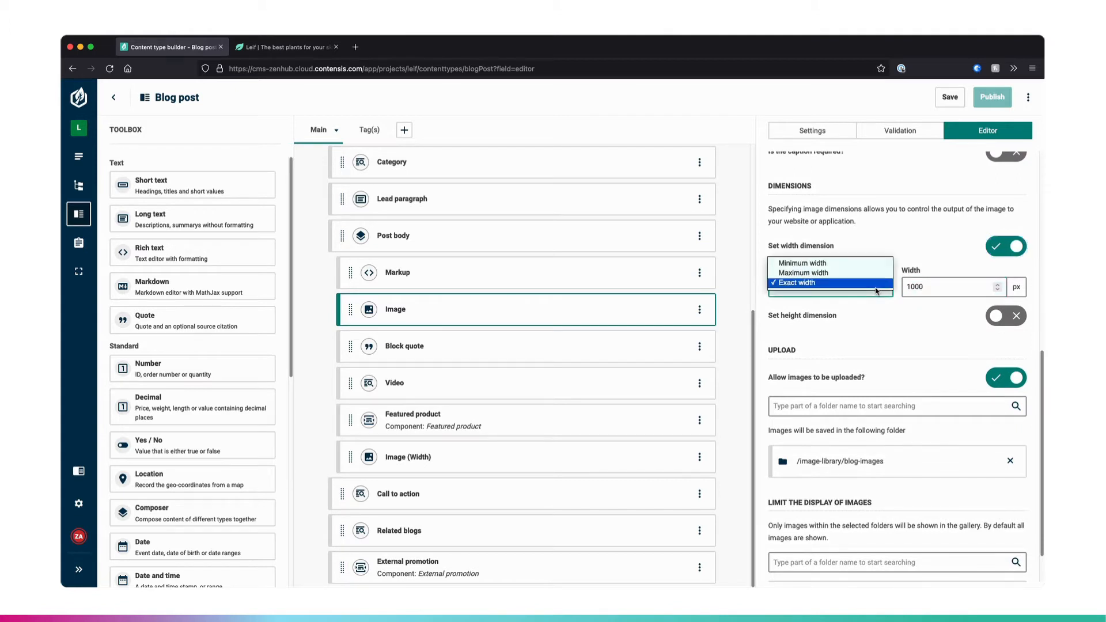
left_click(869, 263)
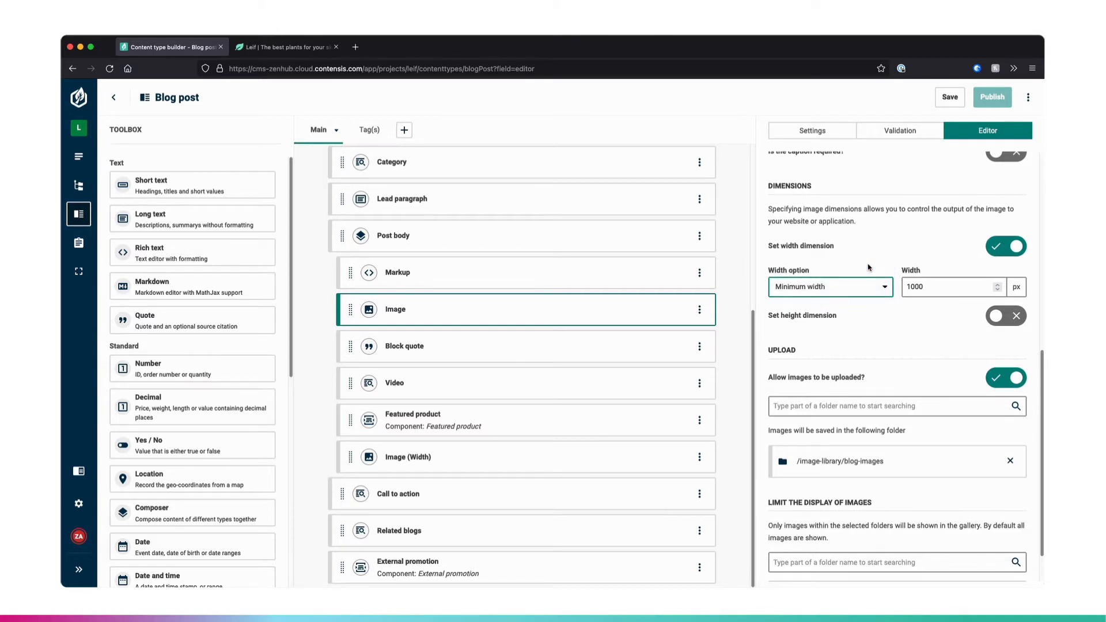
- Switch to the Leif blog post page, close the developer tools, and view the laundry room image in the body
left_click(300, 50)
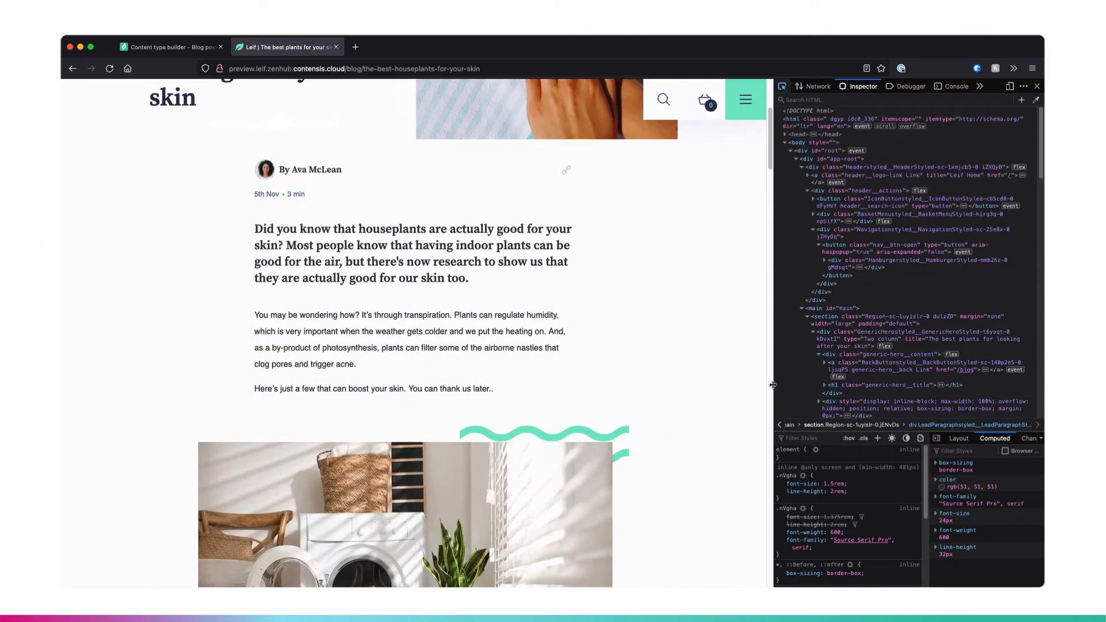
left_click_drag(799, 383, 890, 381)
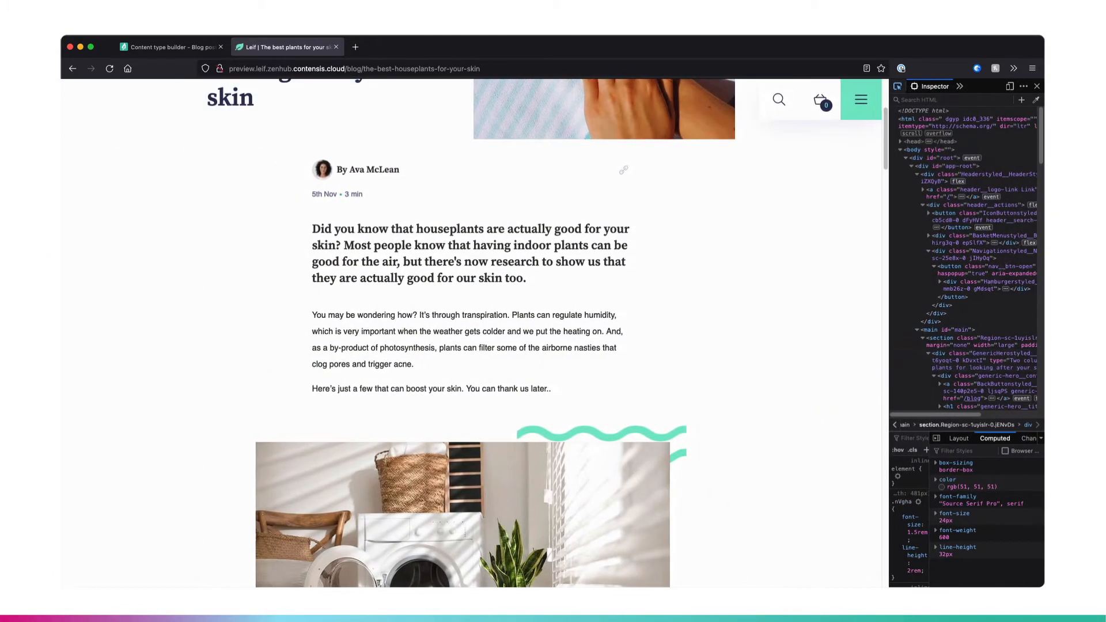
left_click(1038, 87)
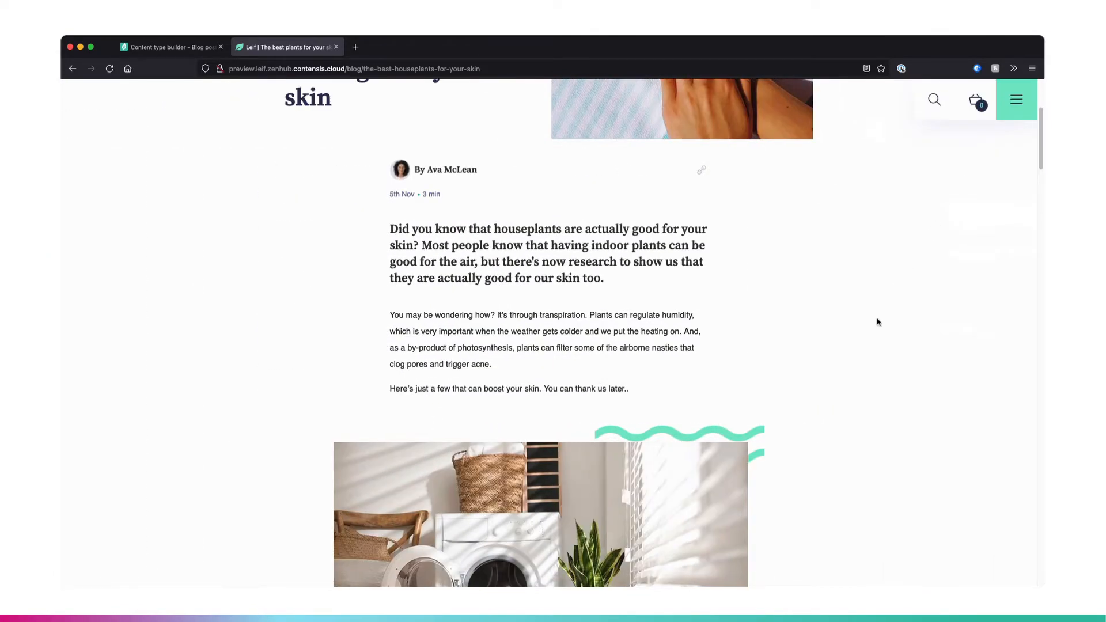
scroll(878, 322, "down", 3)
scroll(878, 322, "down", 2)
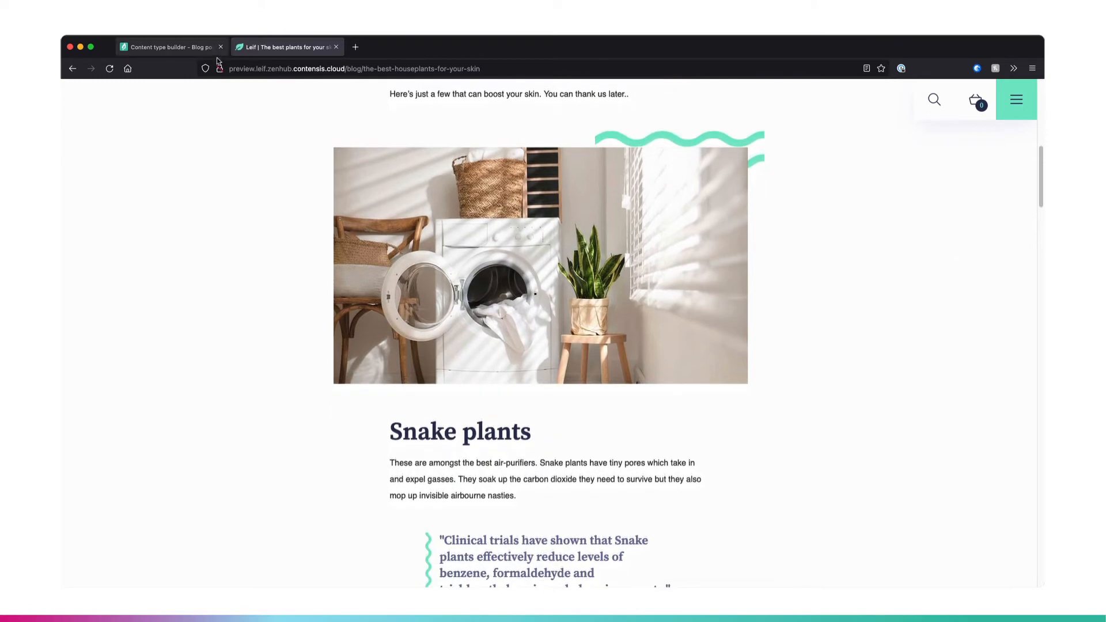
- Set the Image field's minimum width to 820 px in the Blog post content type, and save and publish it
left_click(190, 53)
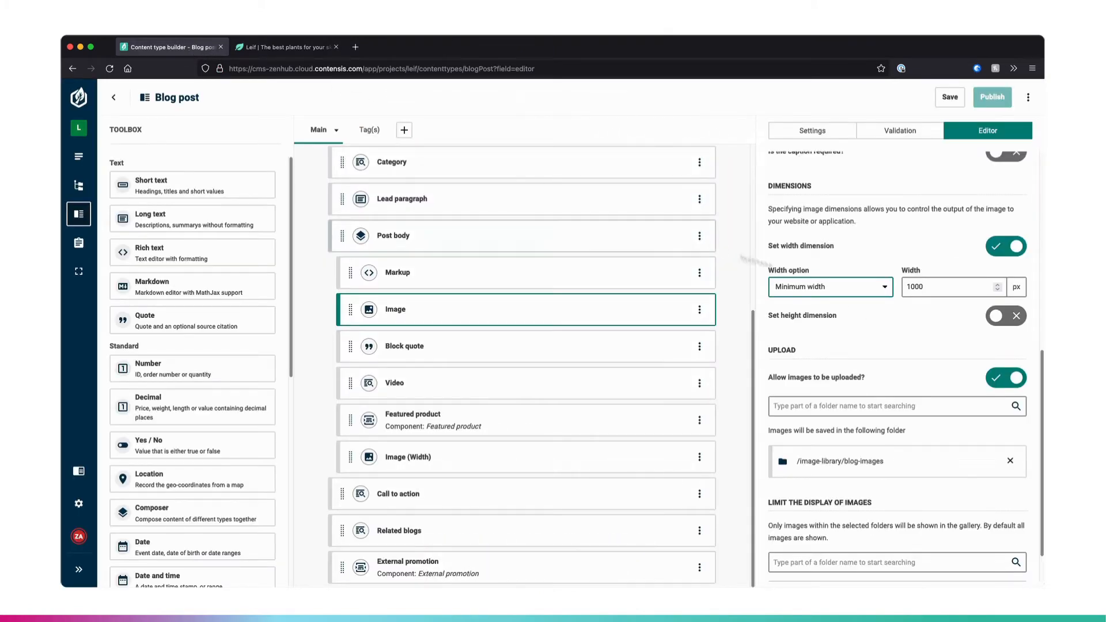
left_click(936, 286)
double_click(936, 286)
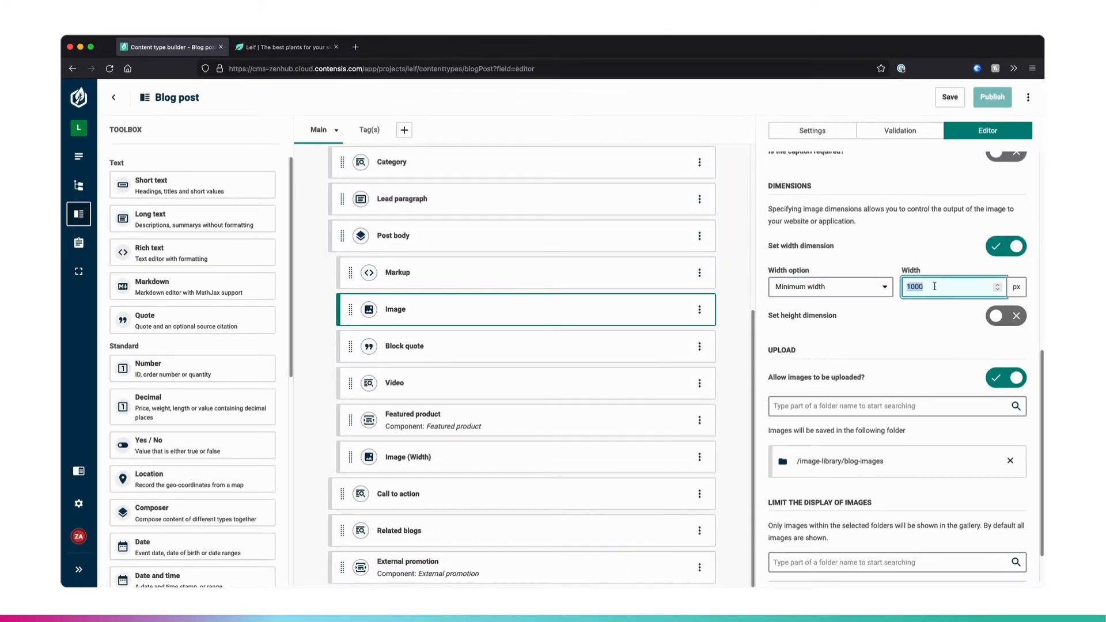
type("820")
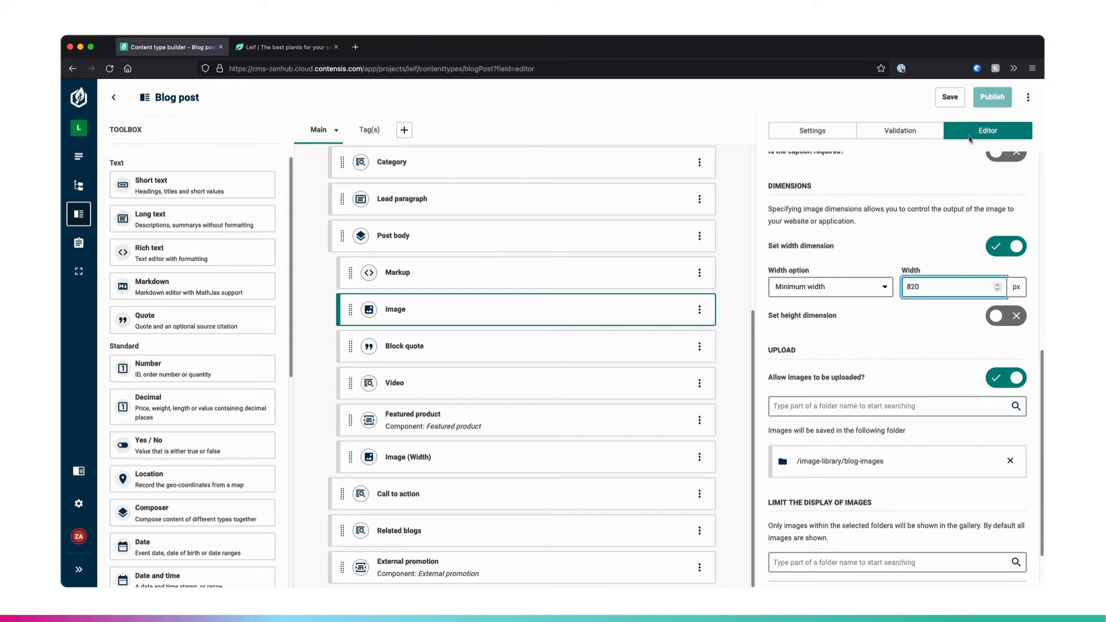
left_click(951, 97)
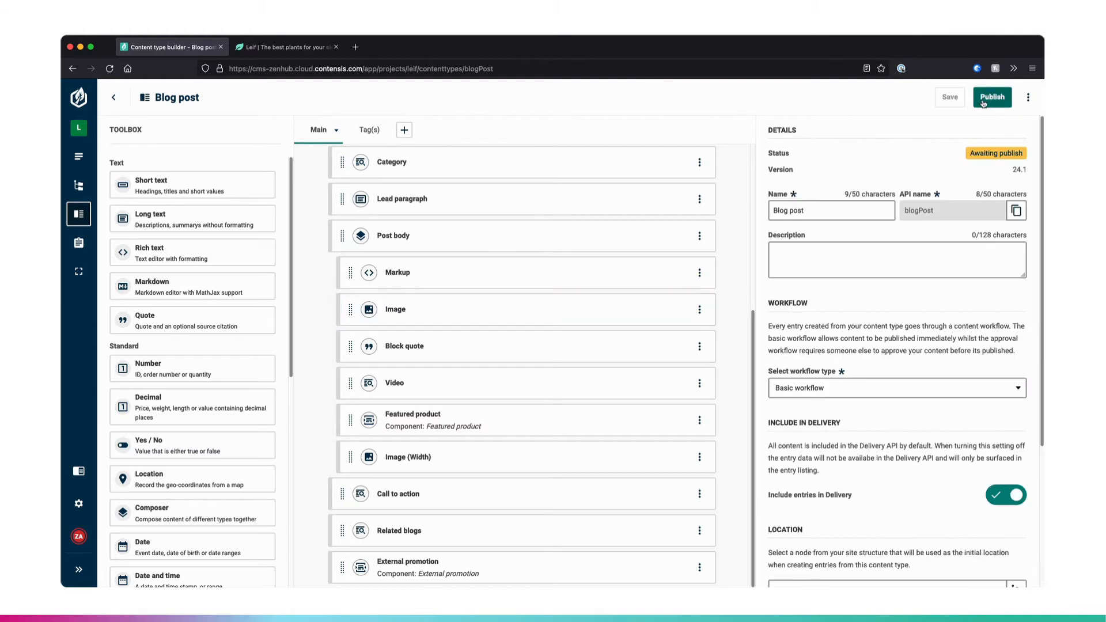
left_click(983, 99)
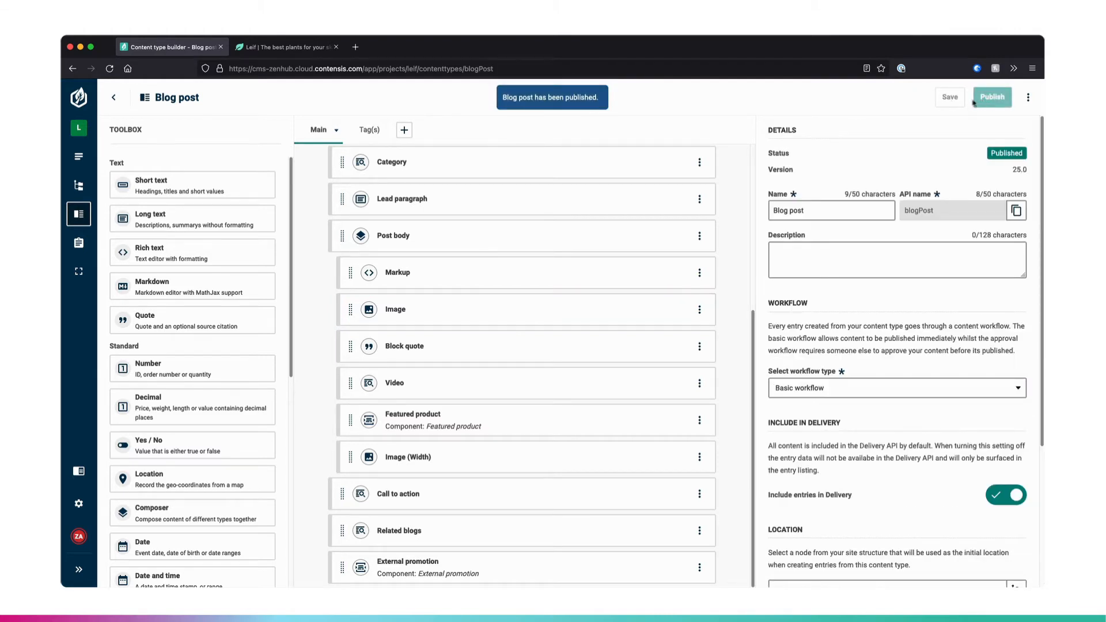
- Open the entry "The best plants for looking after your skin" and check the snake plant Image block in its post body
left_click(80, 159)
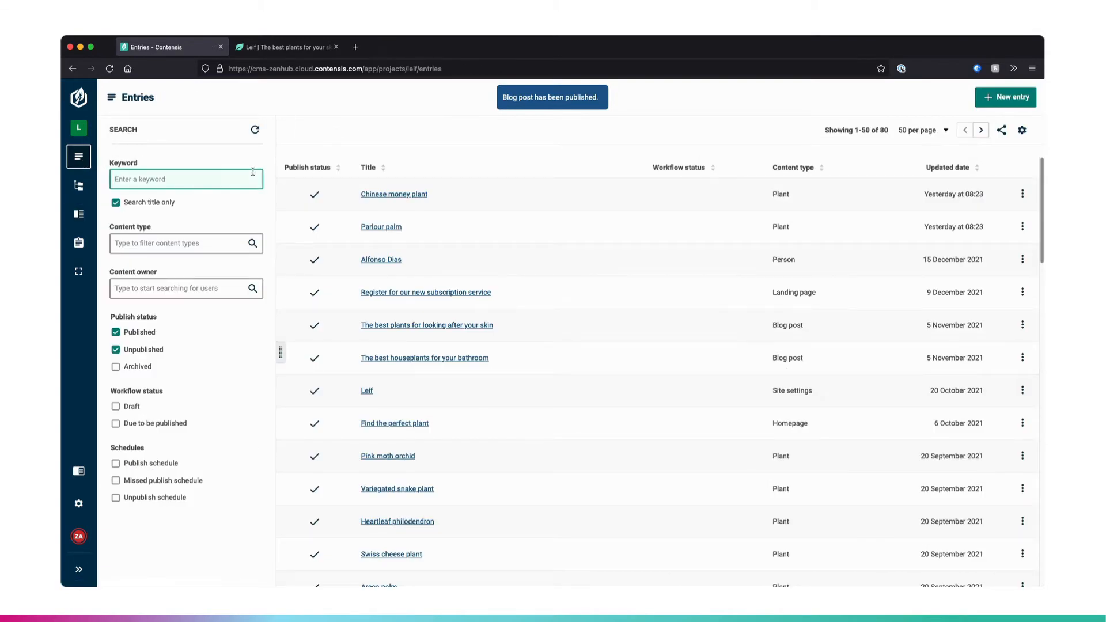
left_click(448, 326)
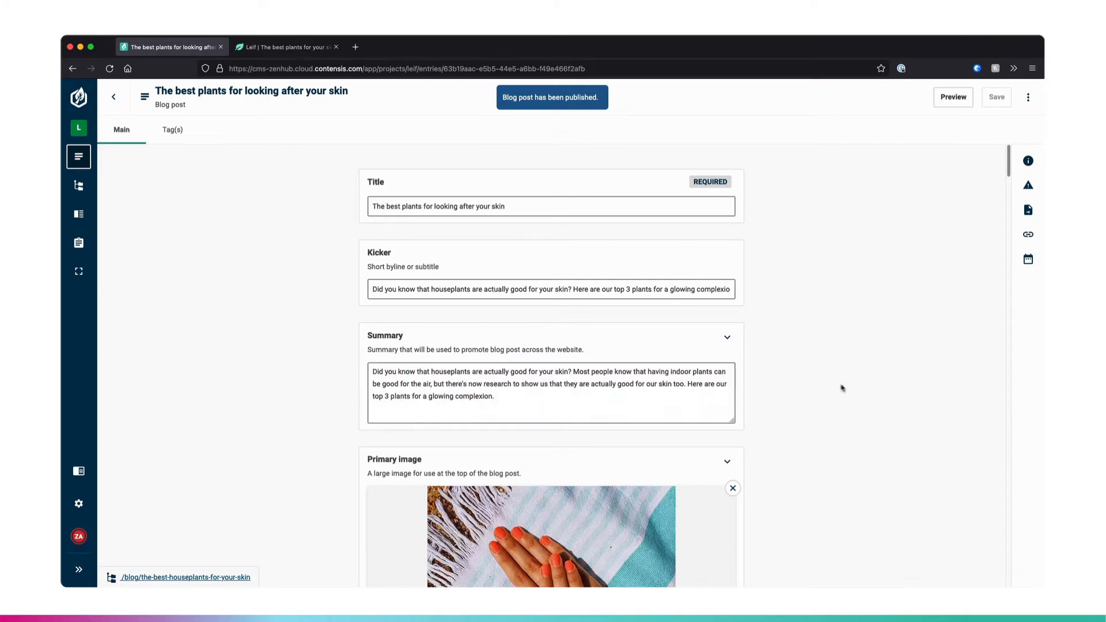
scroll(764, 390, "down", 5)
scroll(833, 393, "down", 15)
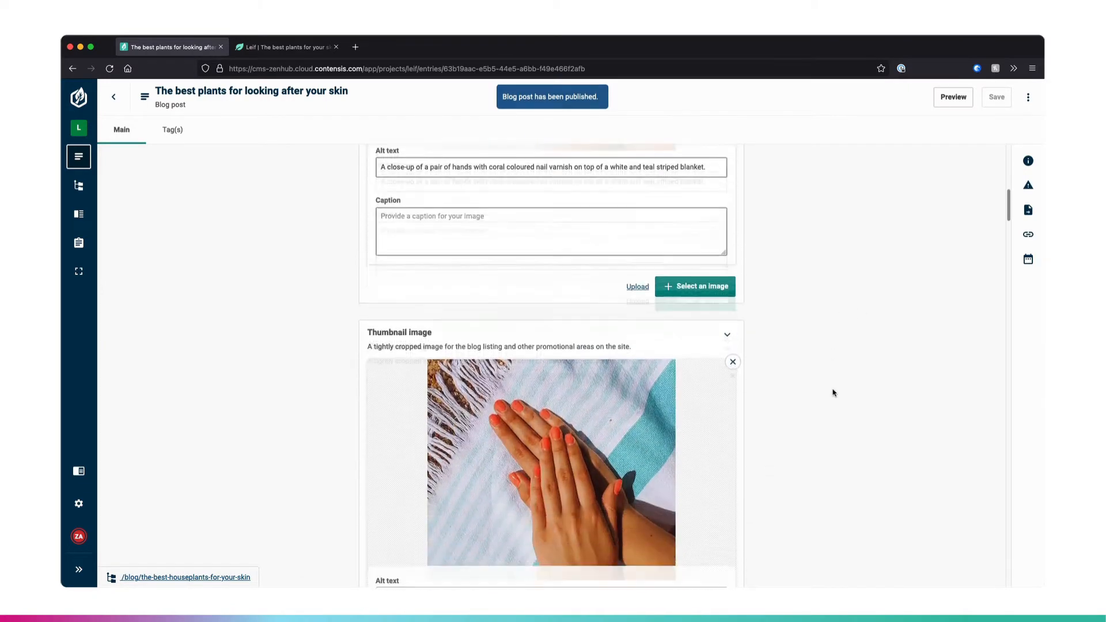
scroll(832, 393, "down", 10)
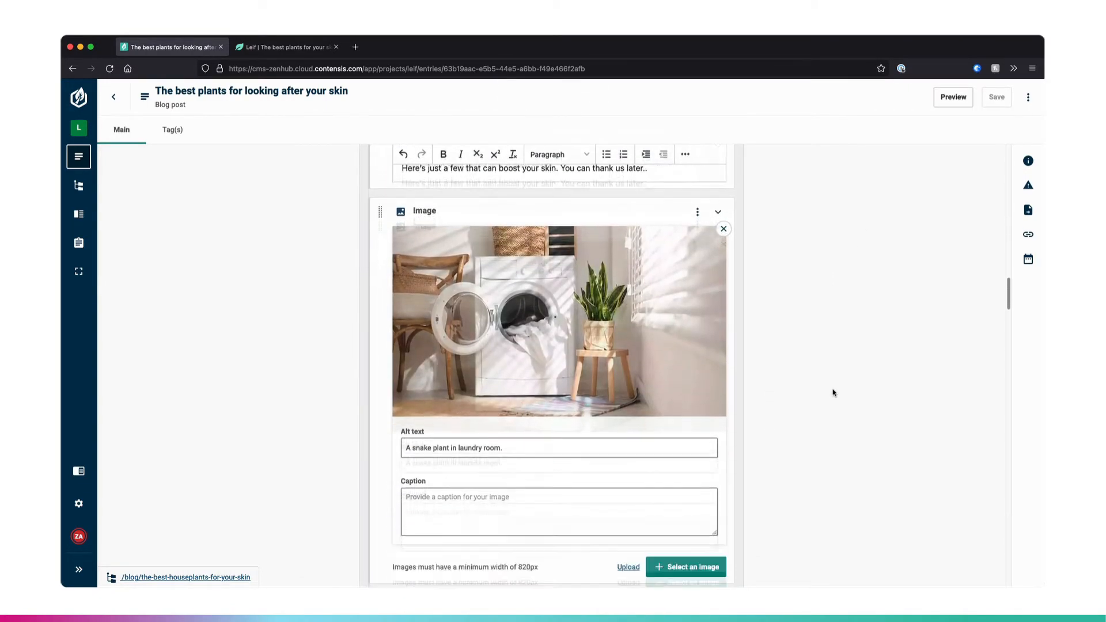
- Add an Image block to the post body between the calathea orbifolia image and the Calathea orbifolia markup
scroll(832, 393, "down", 10)
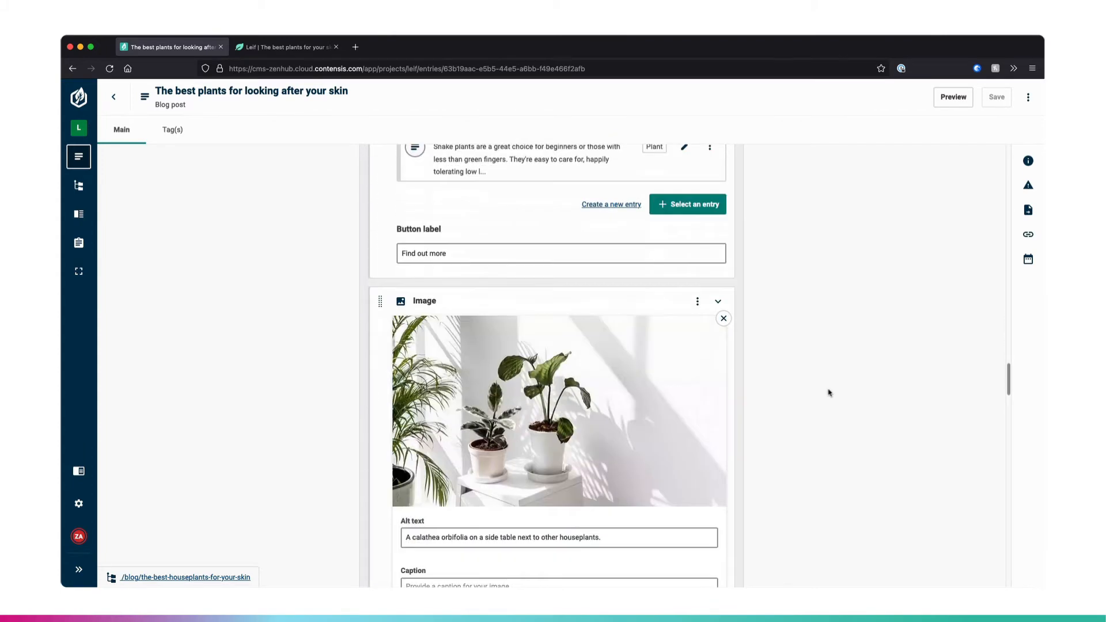
scroll(600, 348, "down", 5)
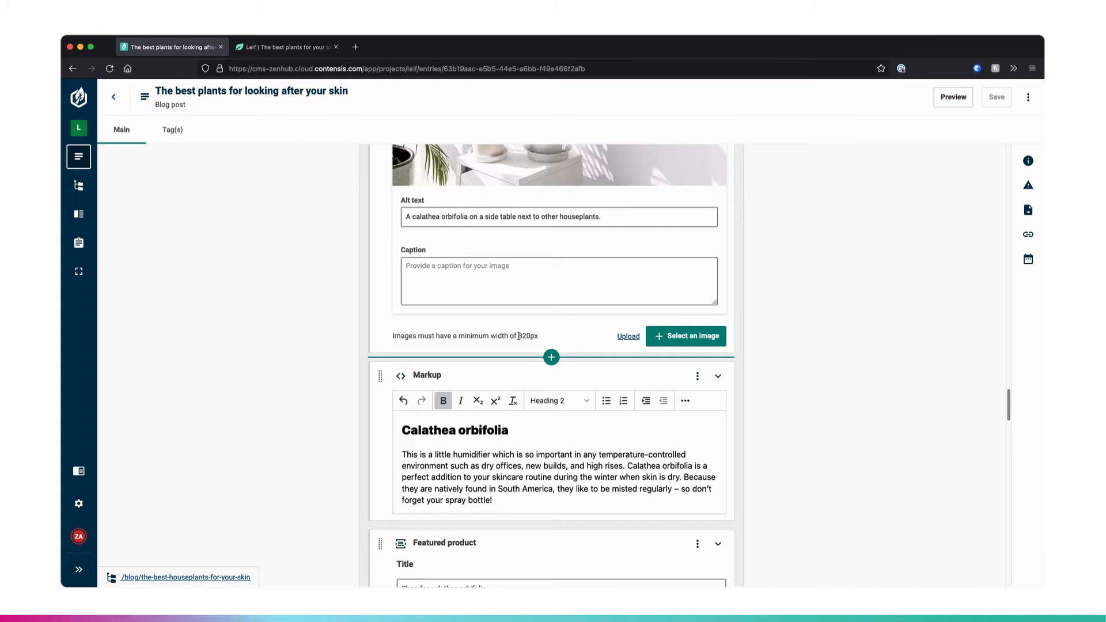
left_click(552, 358)
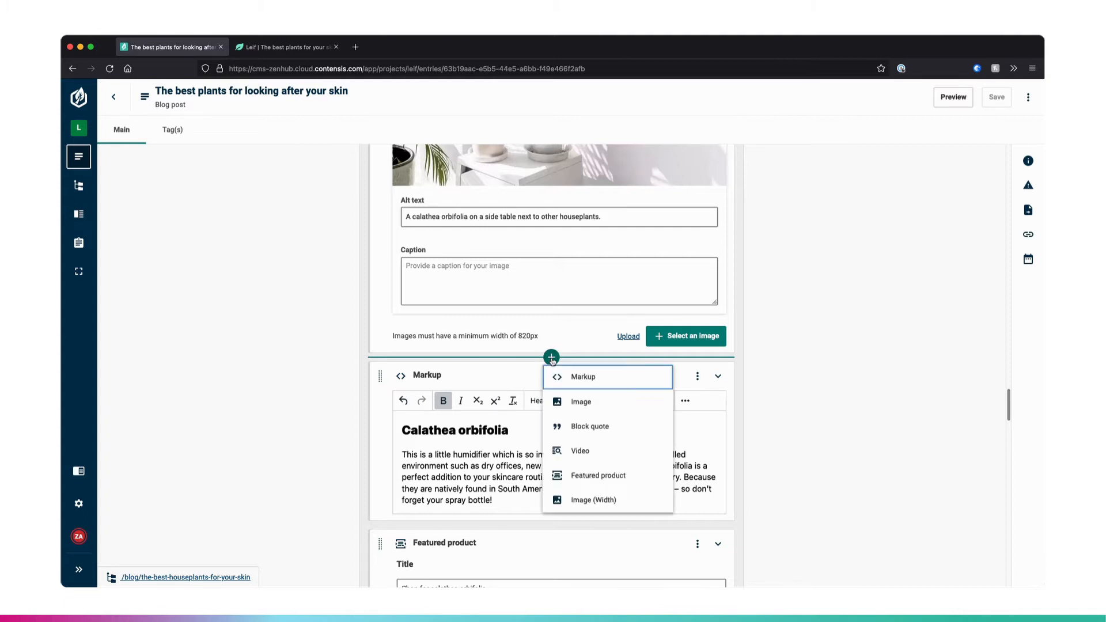
left_click(571, 402)
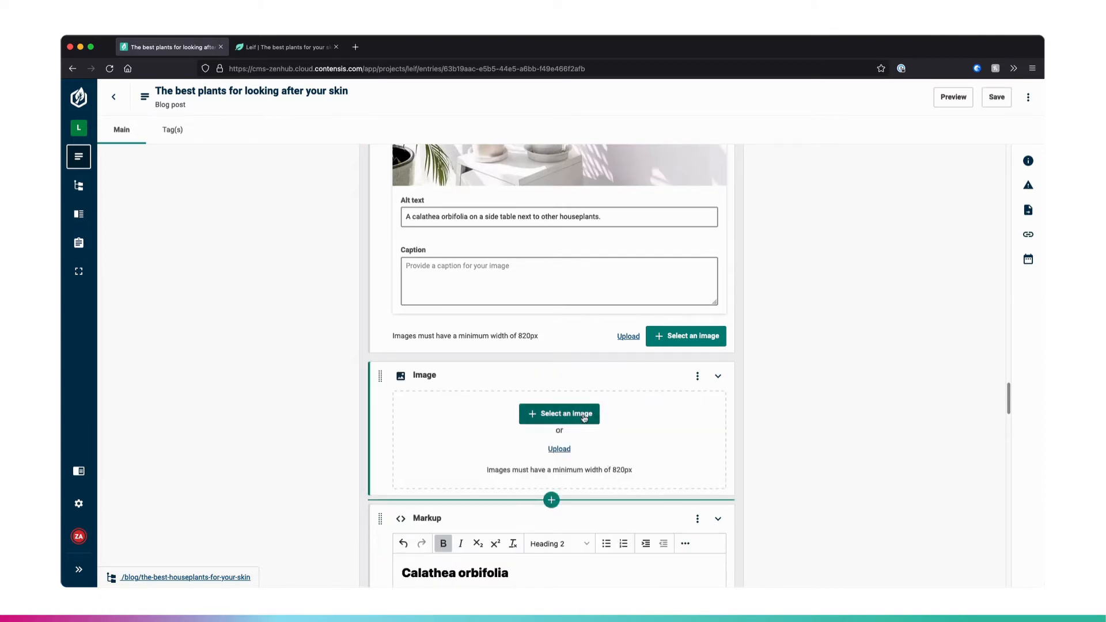
- Insert the "Plant in home" image from the gallery into the new Image block and check its crop
left_click(590, 414)
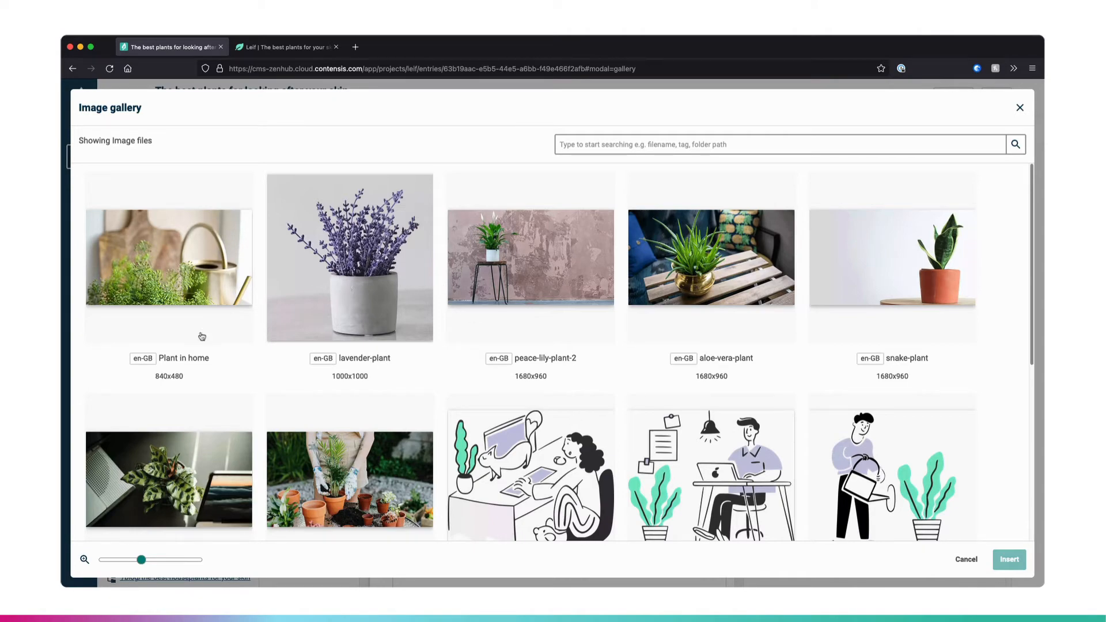
scroll(234, 378, "down", 2)
scroll(233, 378, "down", 3)
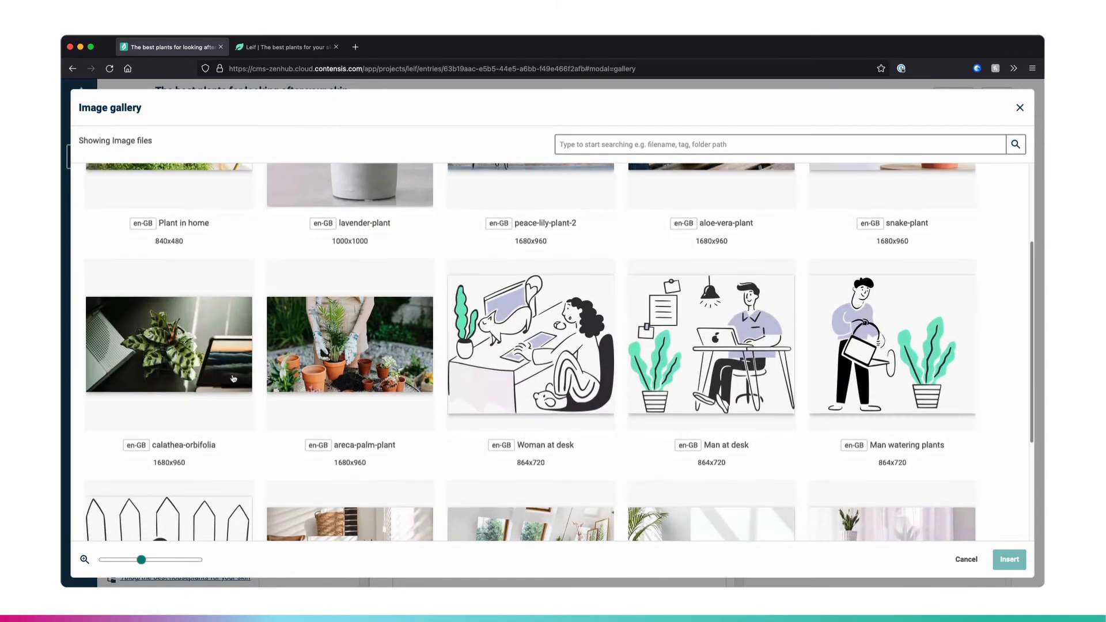
scroll(231, 383, "up", 5)
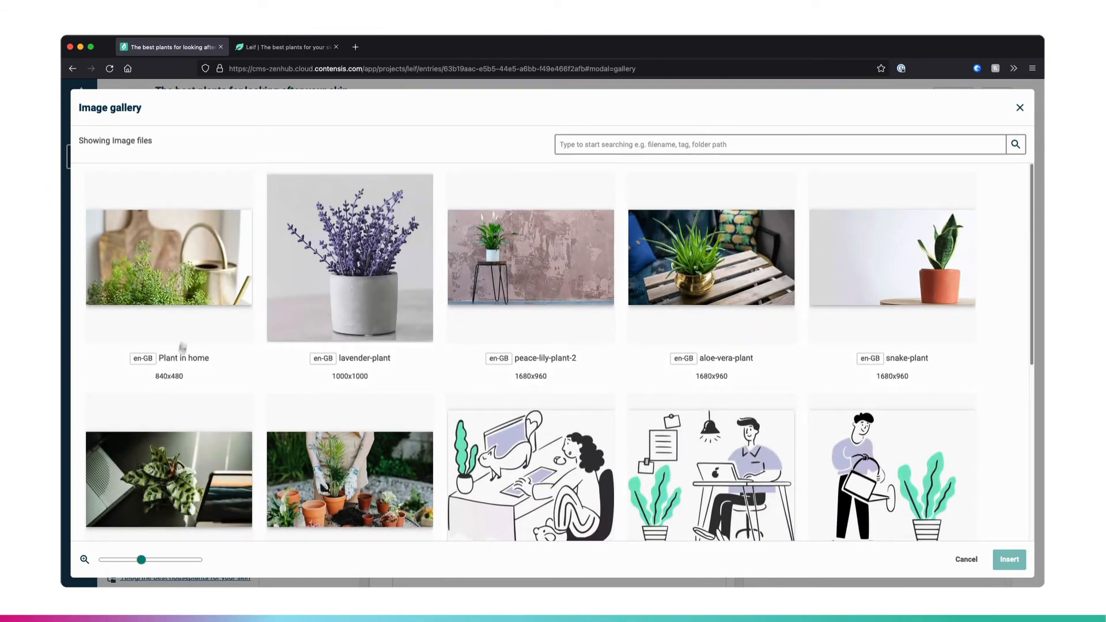
left_click(183, 298)
left_click(1015, 566)
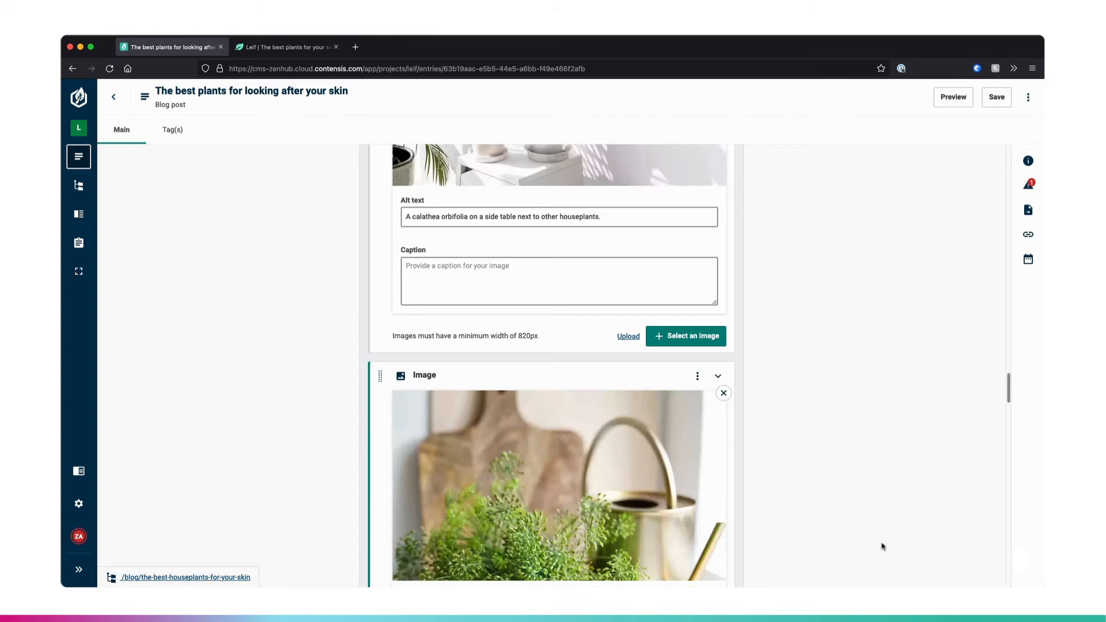
scroll(880, 547, "down", 3)
mouse_move(528, 393)
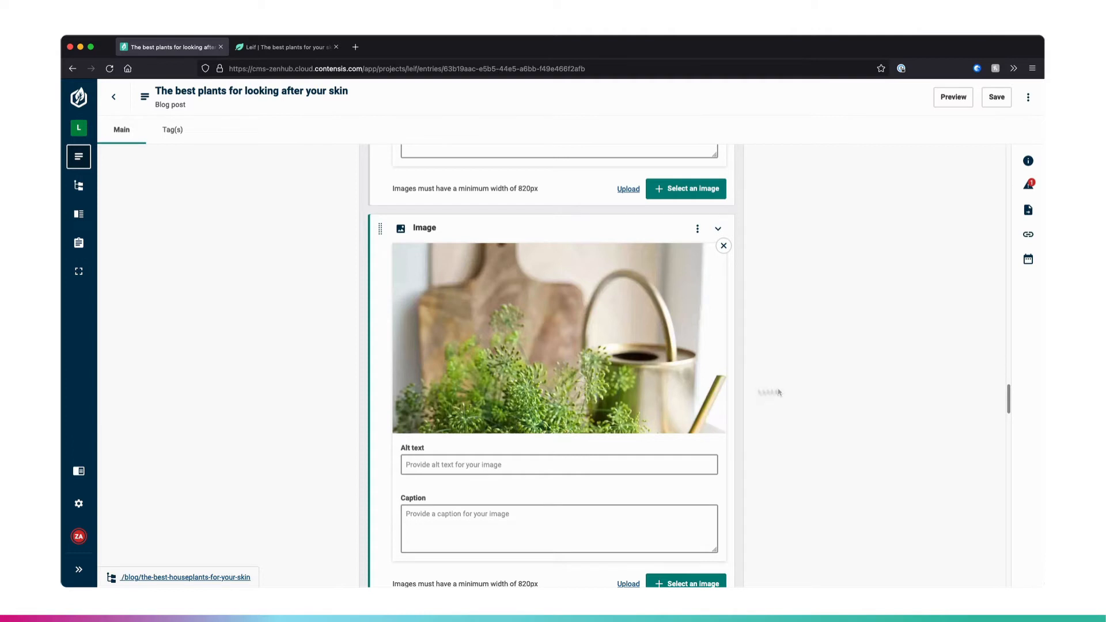
mouse_move(626, 284)
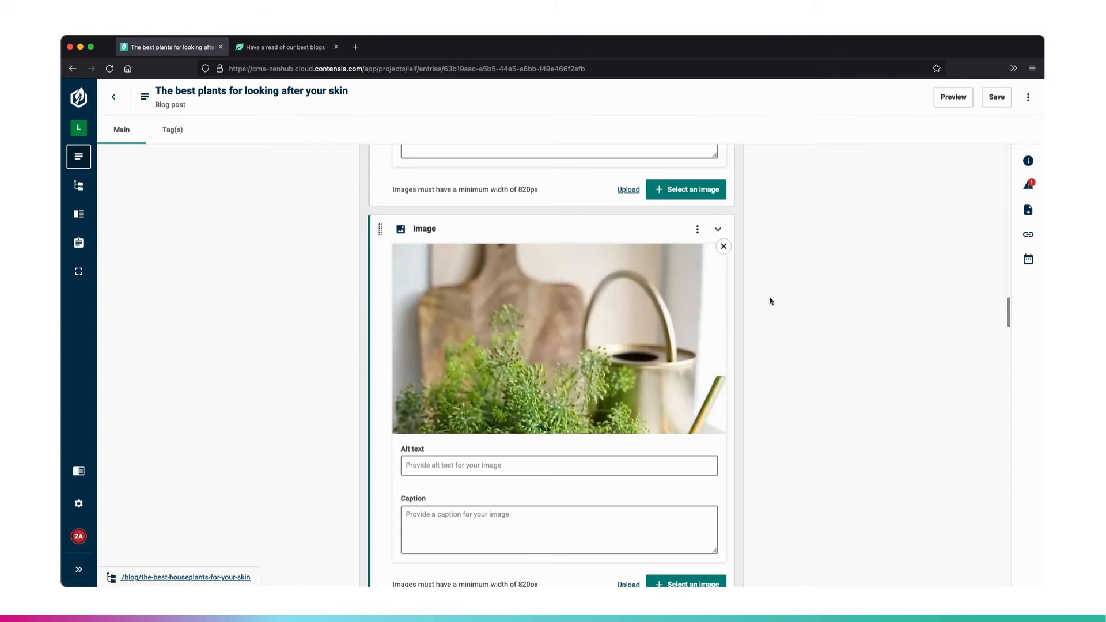
- Check the entry's Thumbnail image field, then view the post thumbnails on the Leif blog listing page
scroll(770, 301, "up", 10)
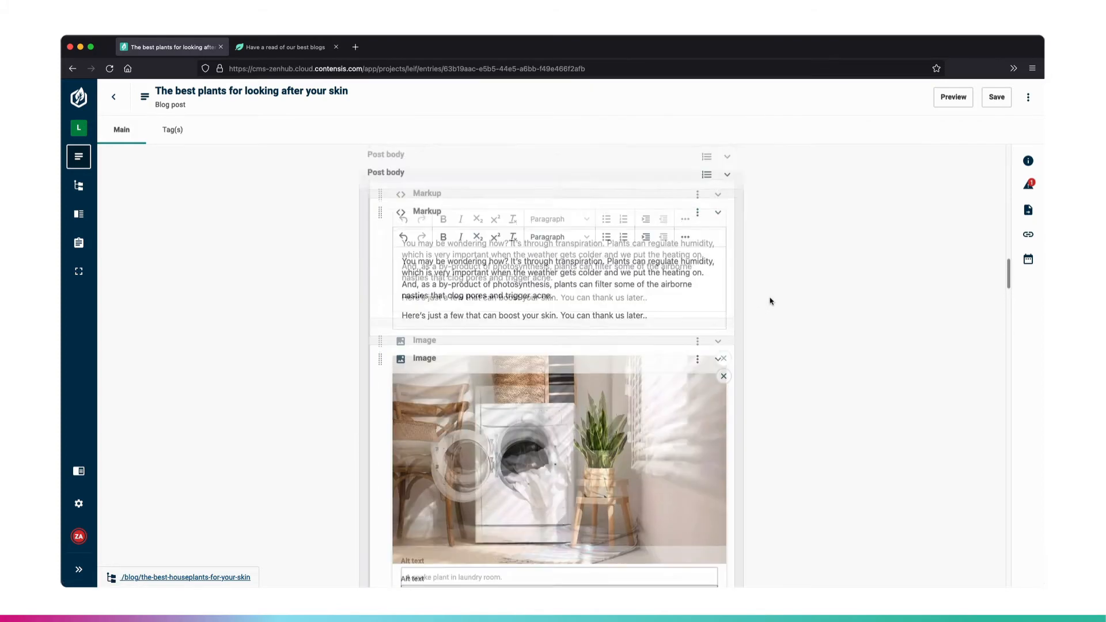
scroll(769, 301, "down", 12)
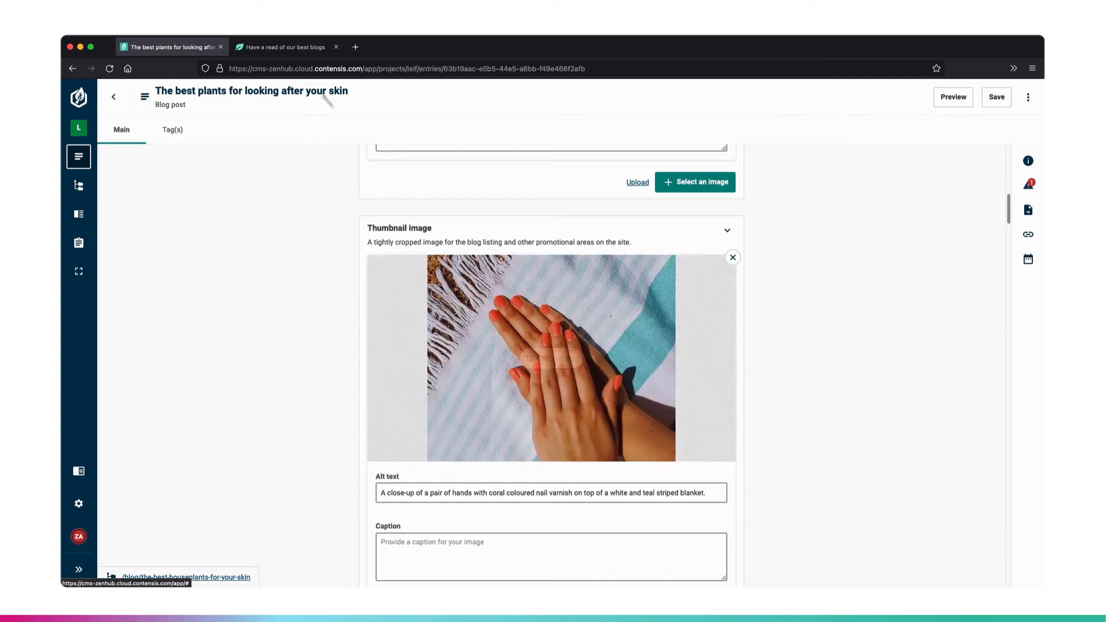
left_click(292, 48)
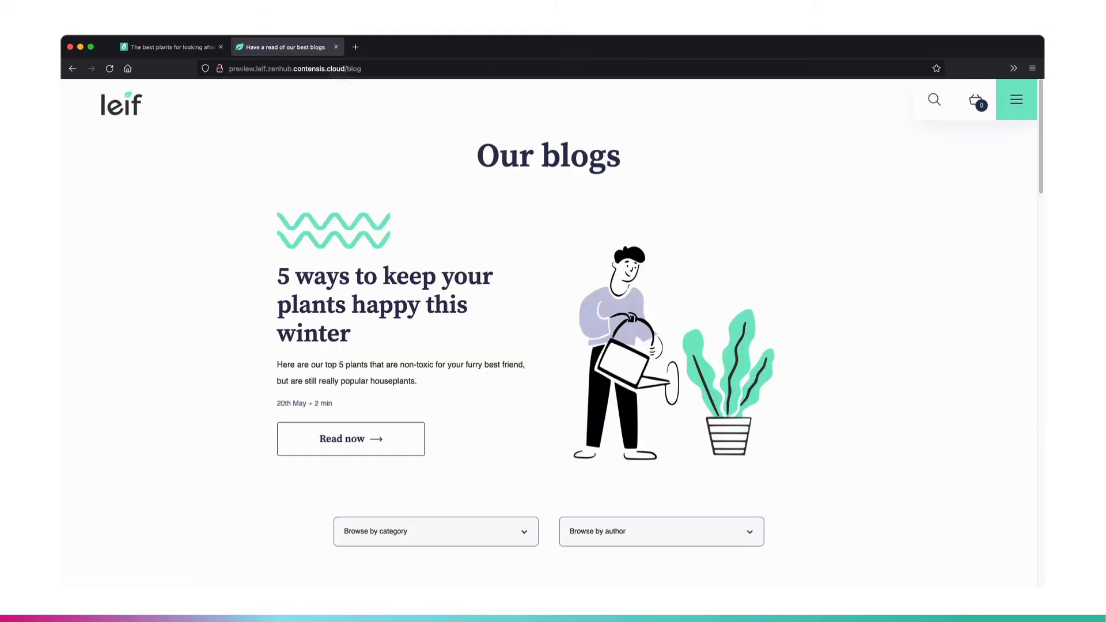
scroll(529, 228, "down", 7)
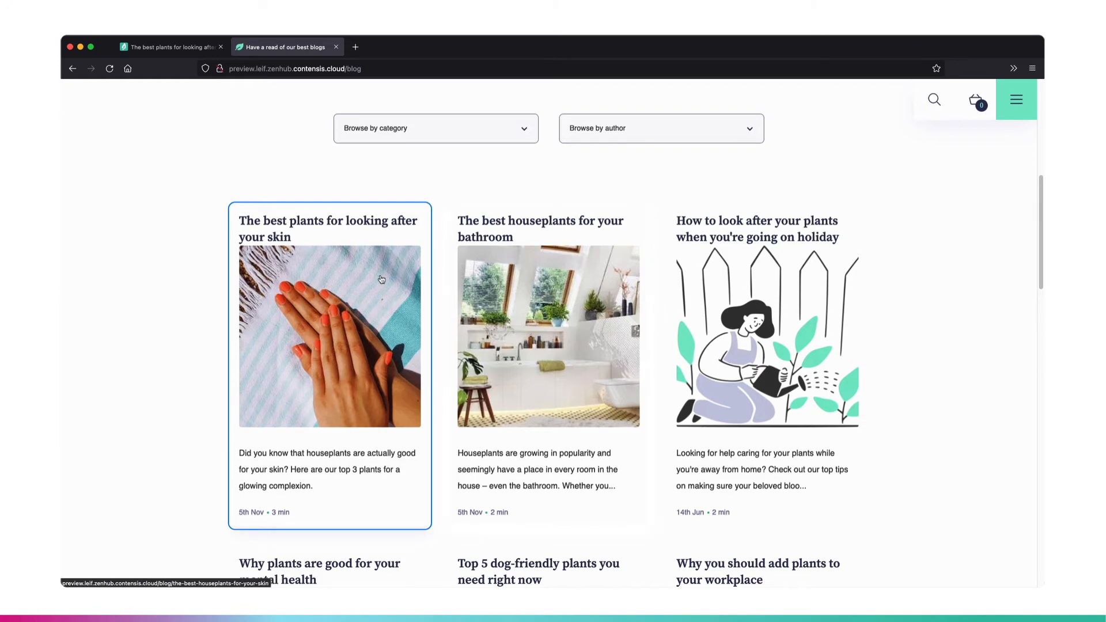
- Return to the blog entry and open its Blog post content type, discarding the unsaved entry changes
left_click(185, 55)
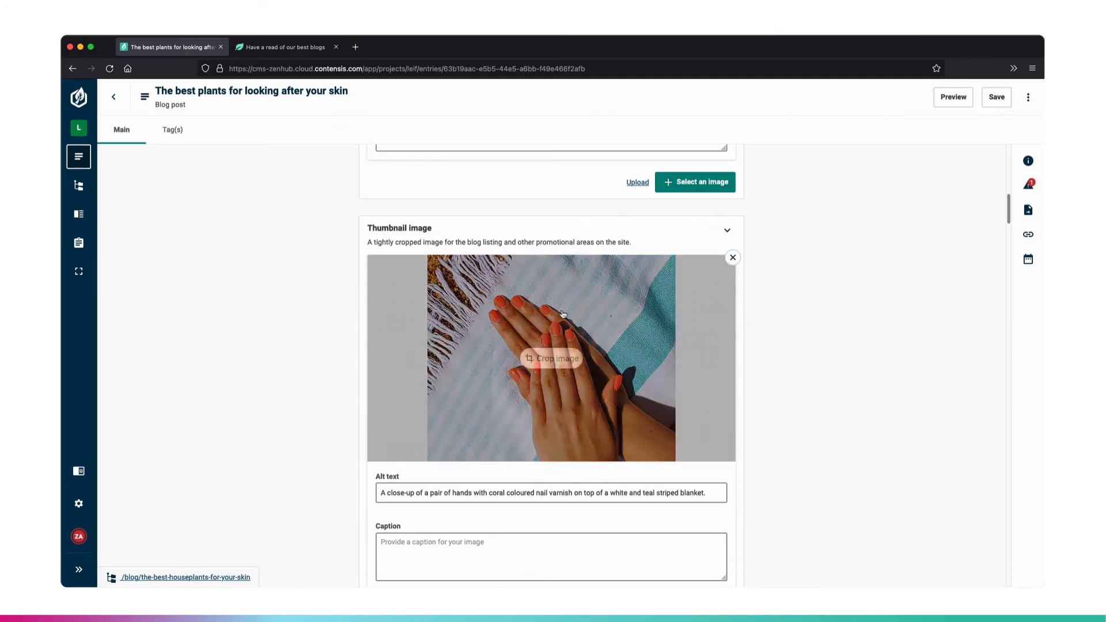
left_click(1028, 97)
left_click(965, 274)
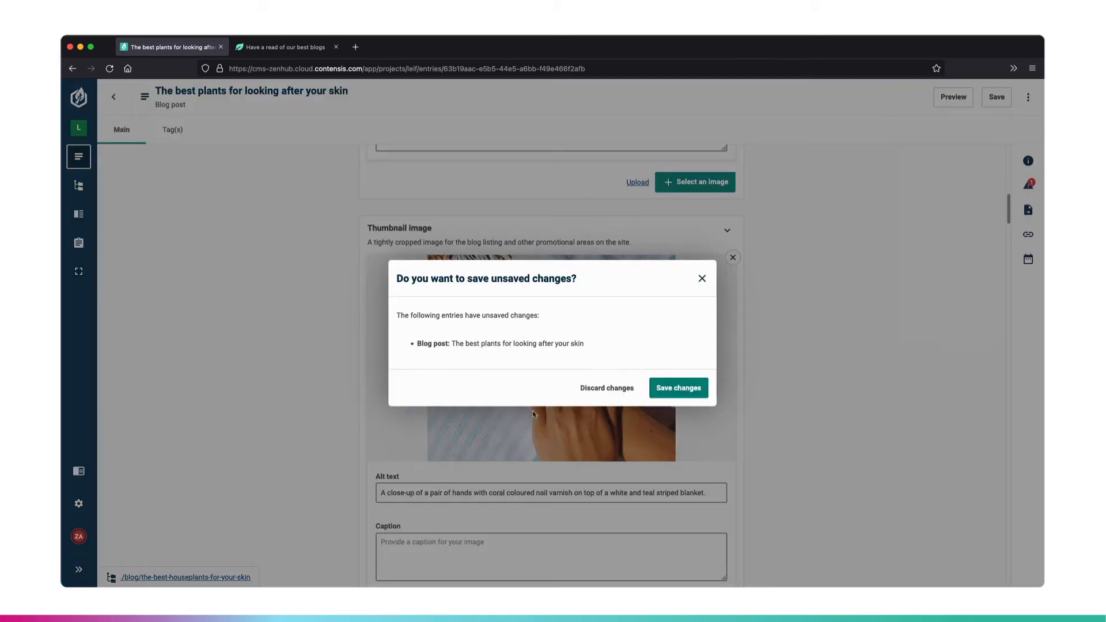
left_click(607, 388)
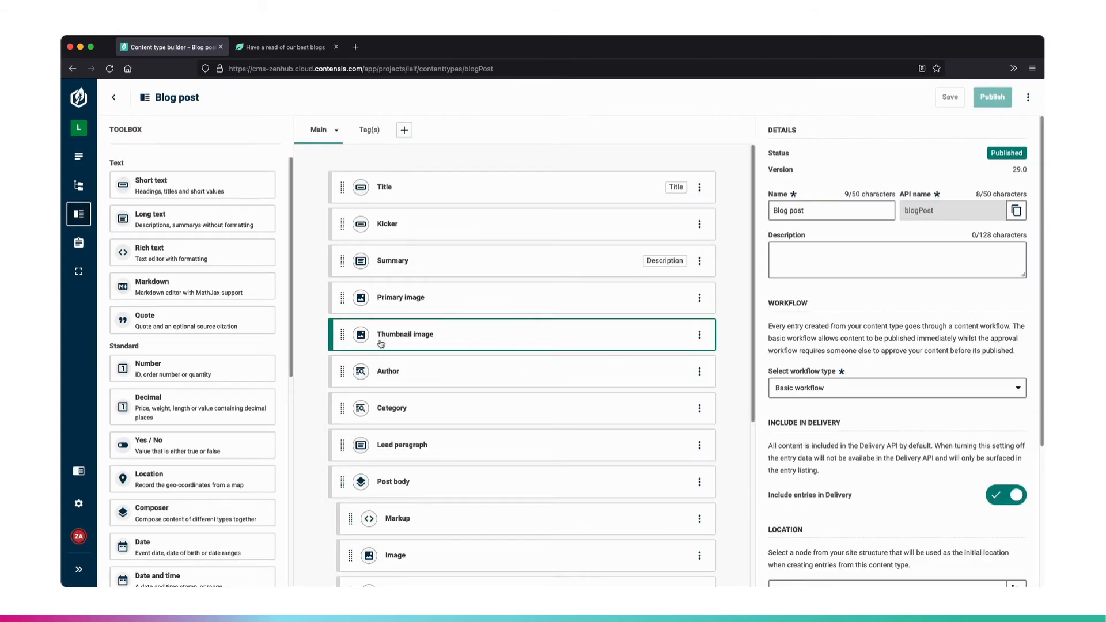
- Set the width dimension of the Thumbnail image field to an exact width of 400 px
left_click(438, 344)
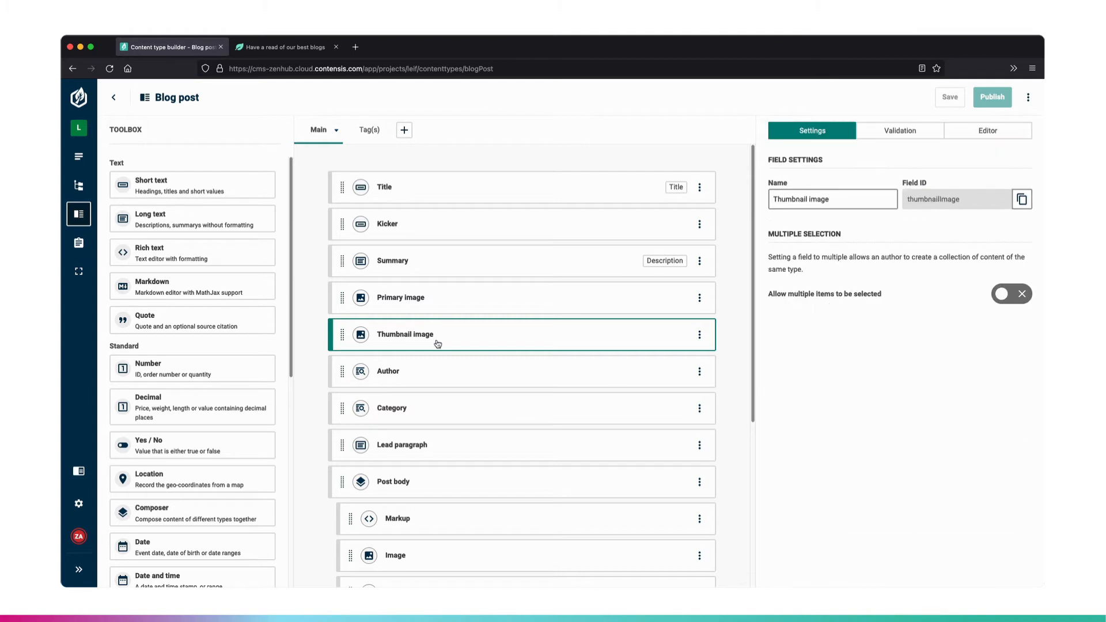
left_click(994, 137)
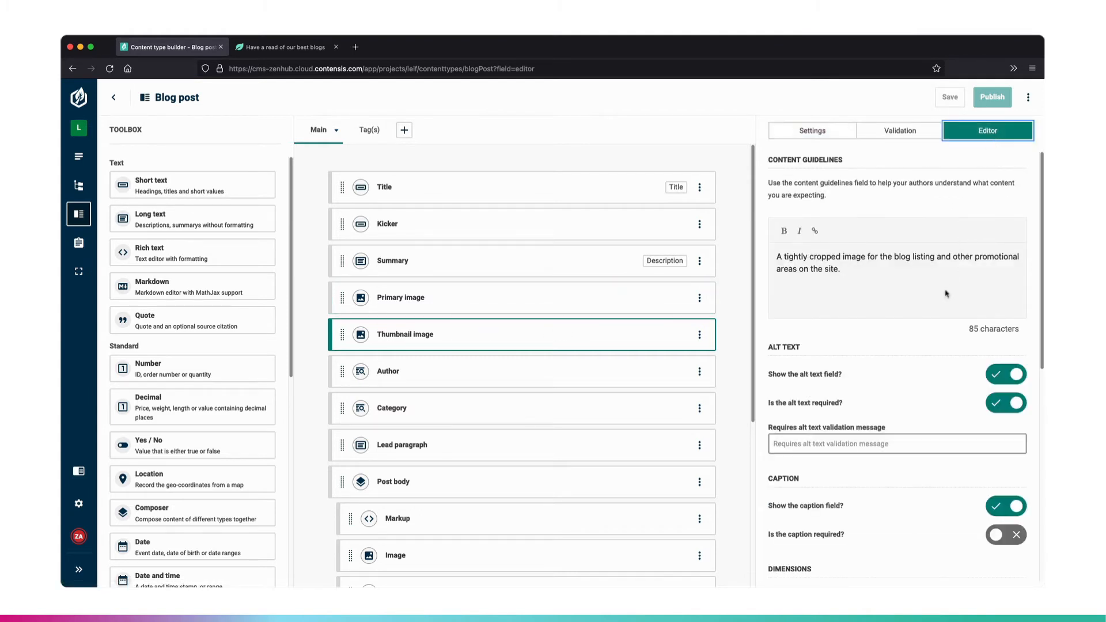
scroll(944, 294, "down", 1)
scroll(943, 294, "down", 5)
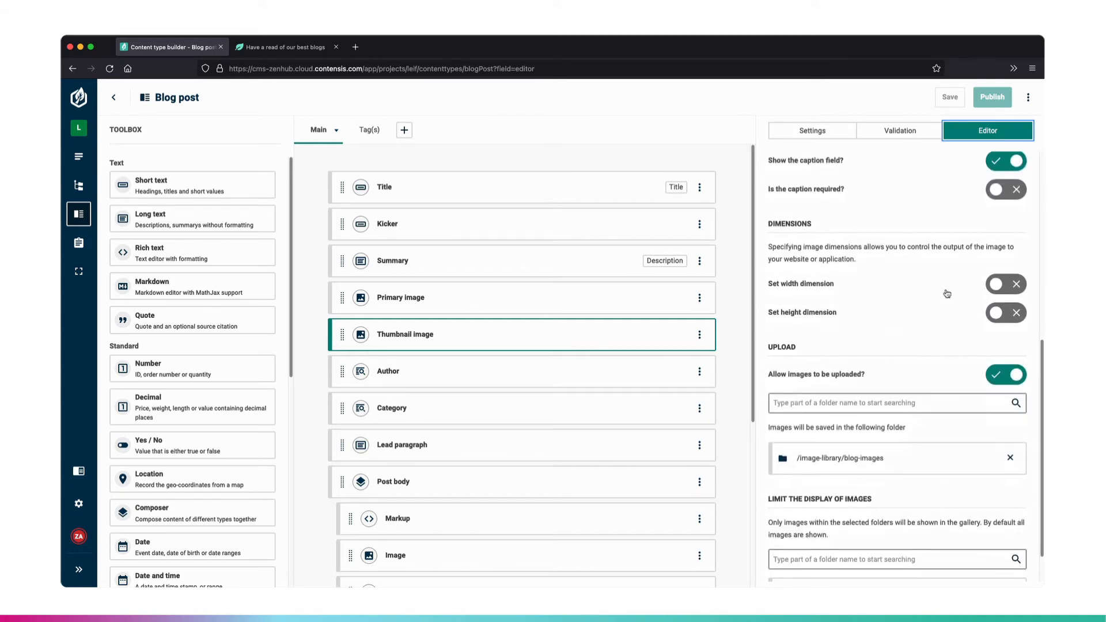
left_click(995, 285)
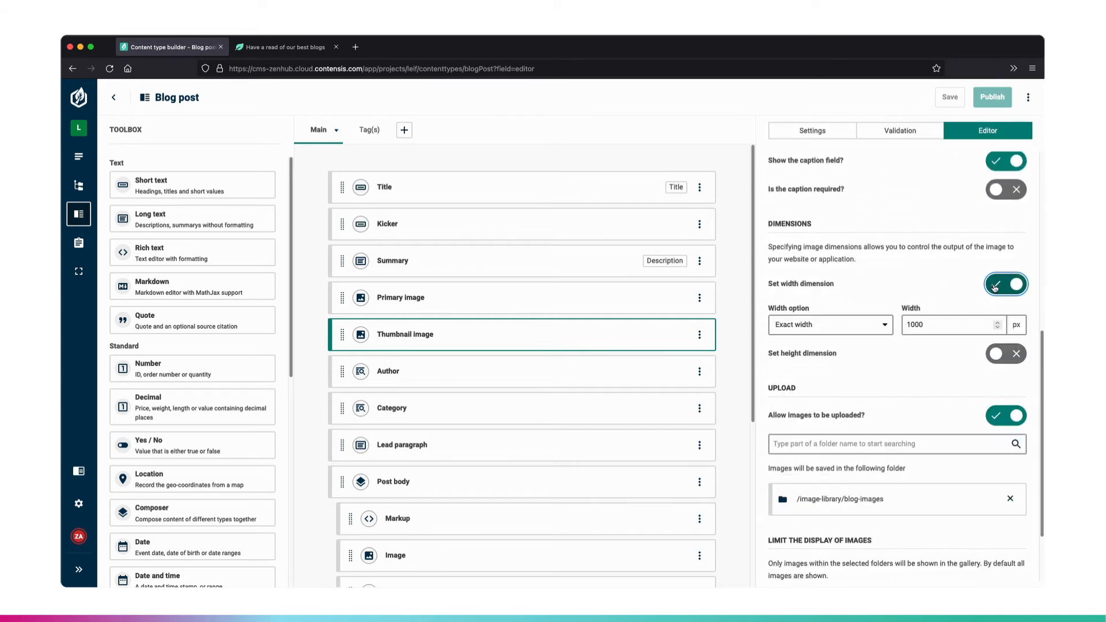
left_click(843, 325)
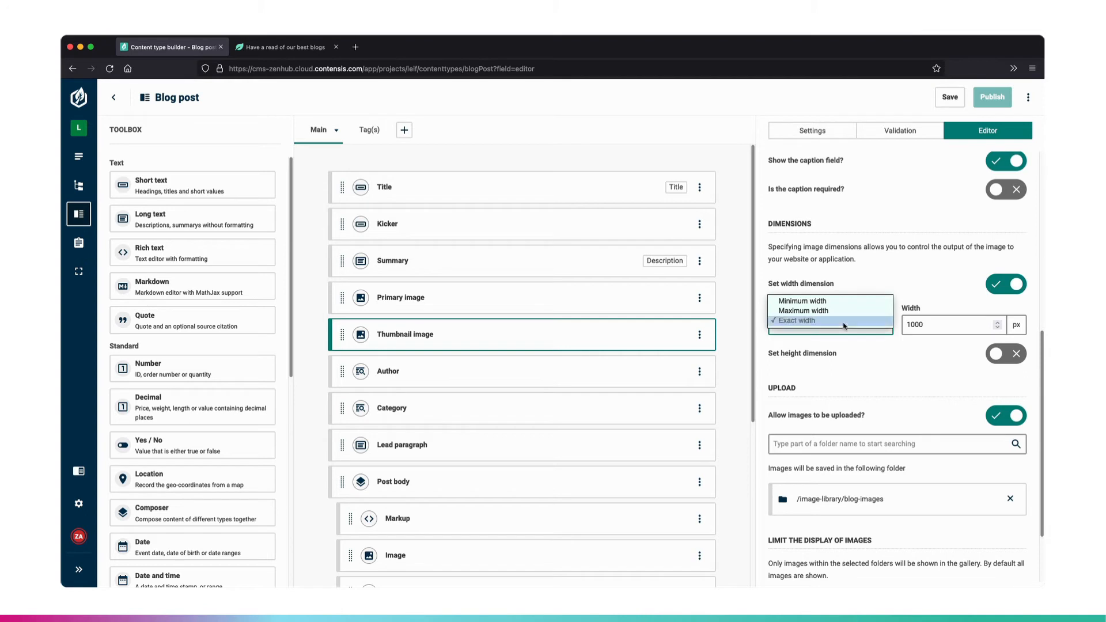
left_click(843, 320)
double_click(922, 326)
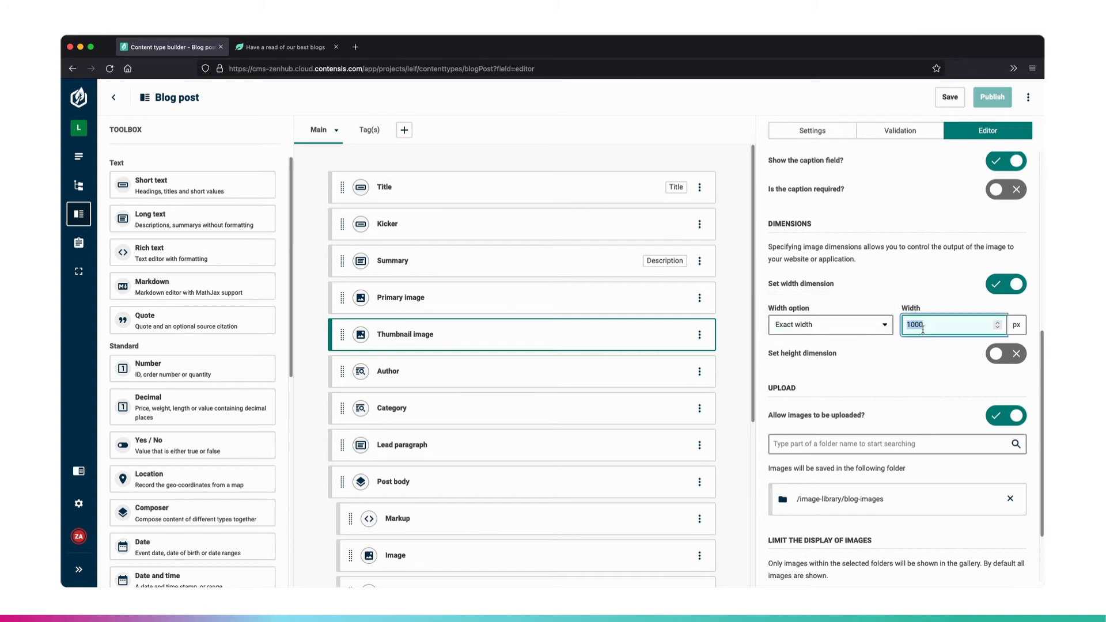
type("4")
- Set the height dimension of the Thumbnail image field to an exact height of 400 px
left_click(999, 355)
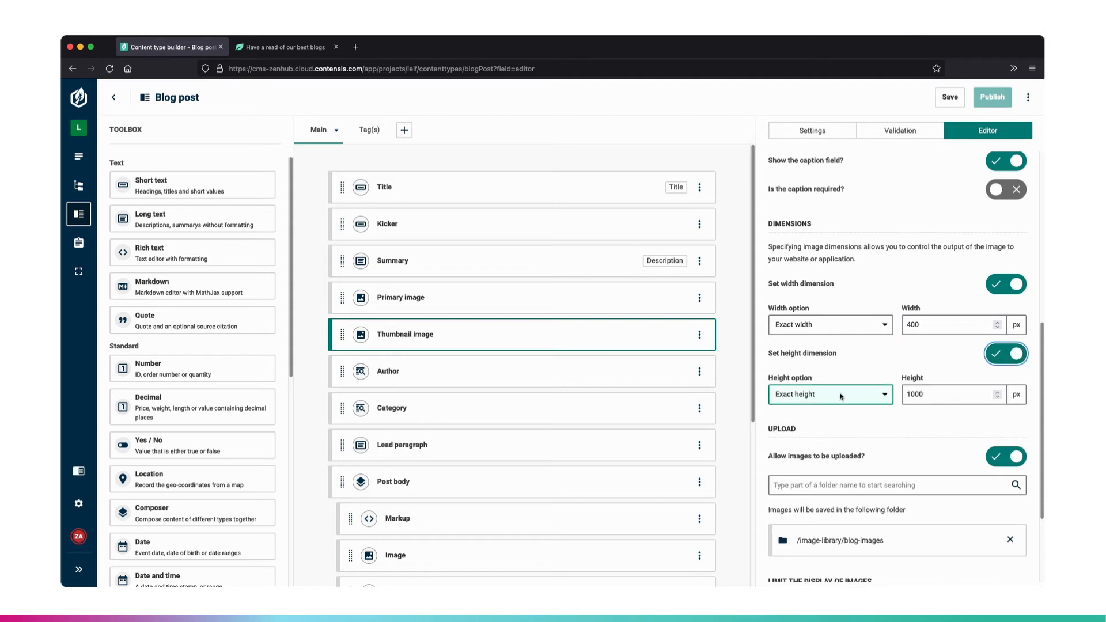
left_click(873, 395)
left_click(873, 394)
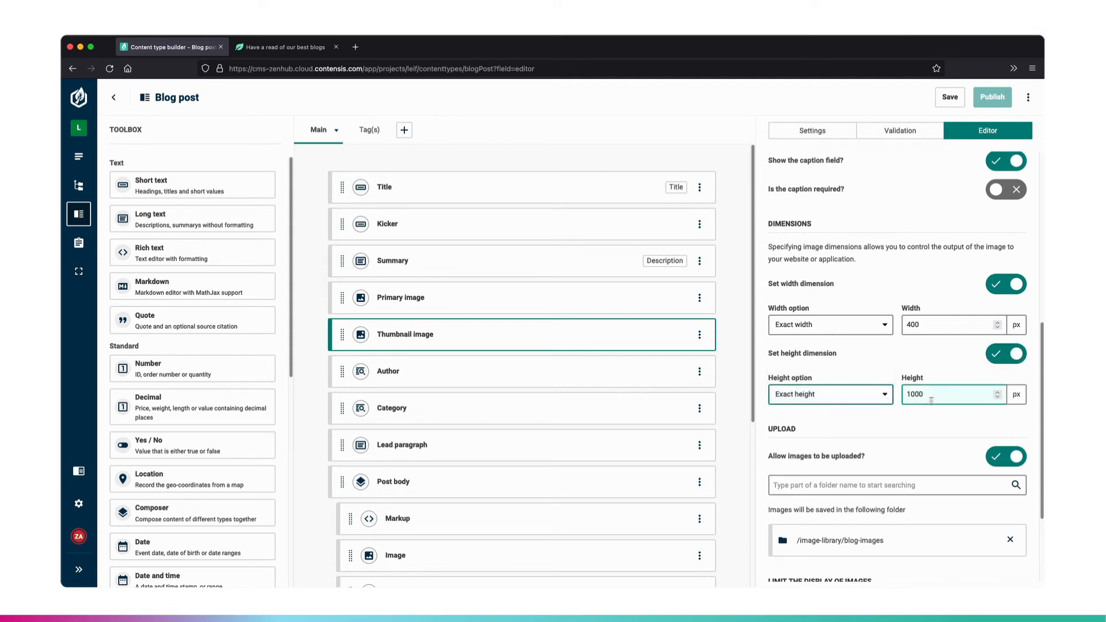
left_click(944, 395)
double_click(943, 395)
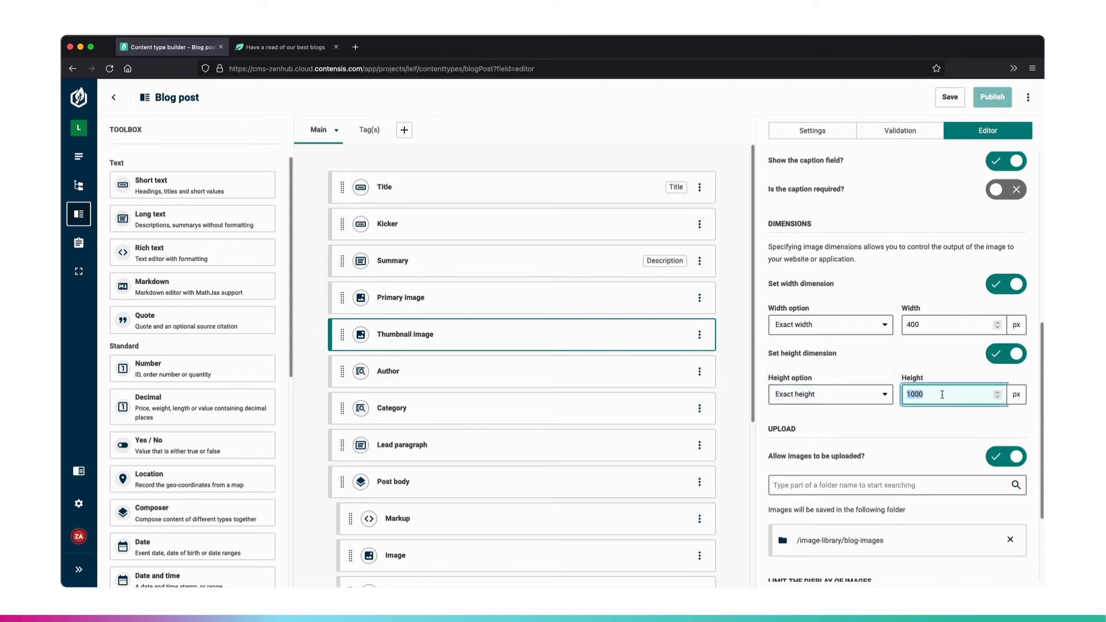
type("40")
- Inspect the thumbnail of "The best plants for looking after your skin" on the Leif blog listing page
left_click(293, 53)
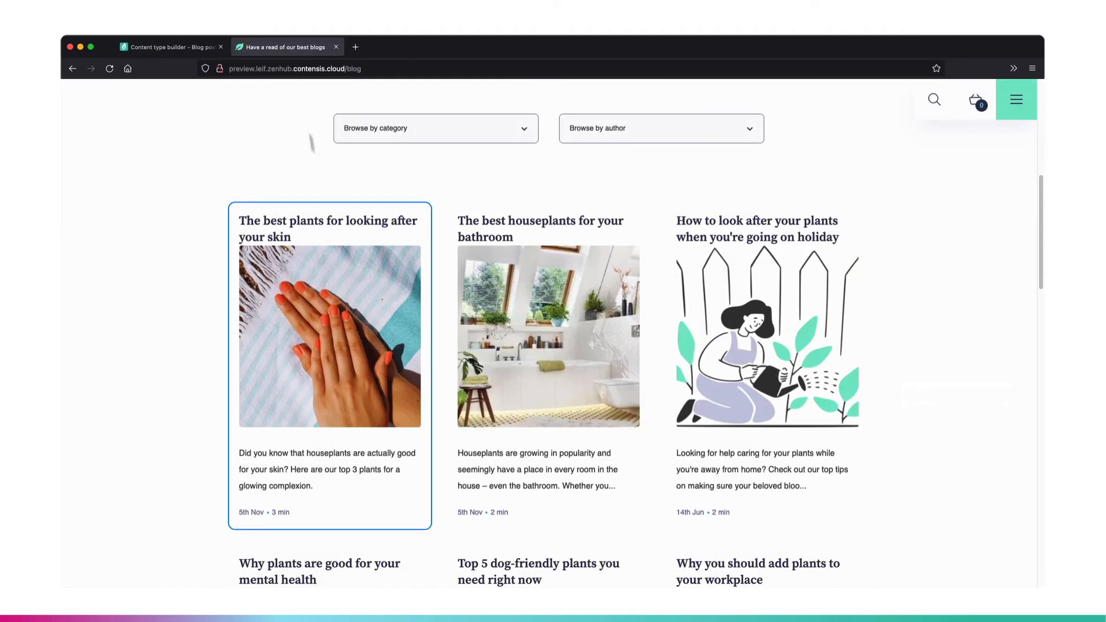
right_click(338, 318)
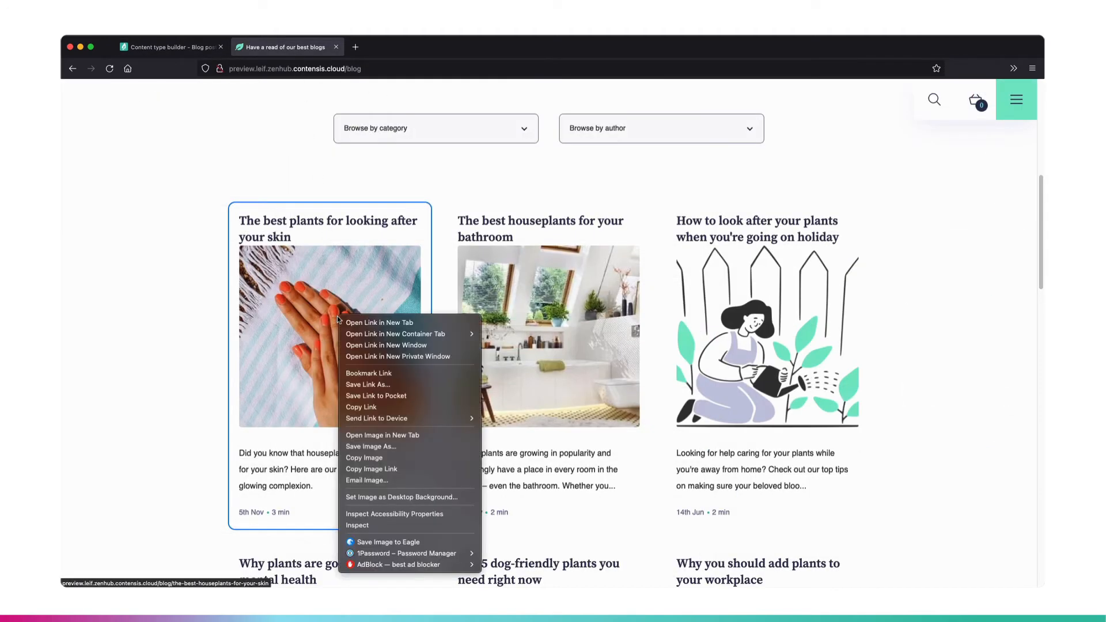
left_click(352, 526)
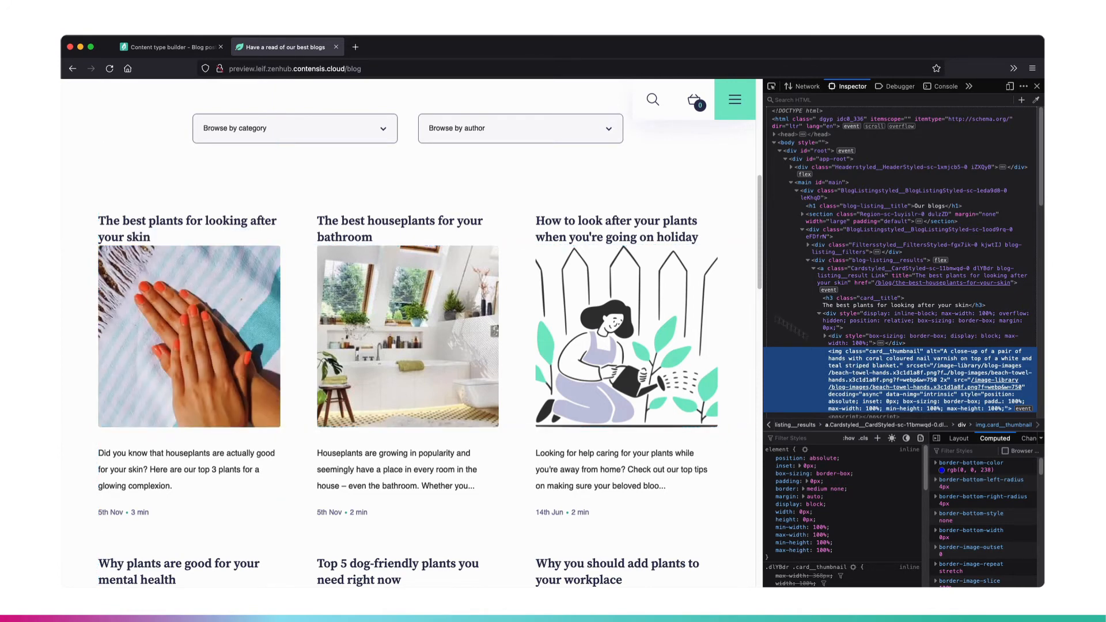
- Return to the content type builder, then save and publish the Blog post content type
left_click(185, 47)
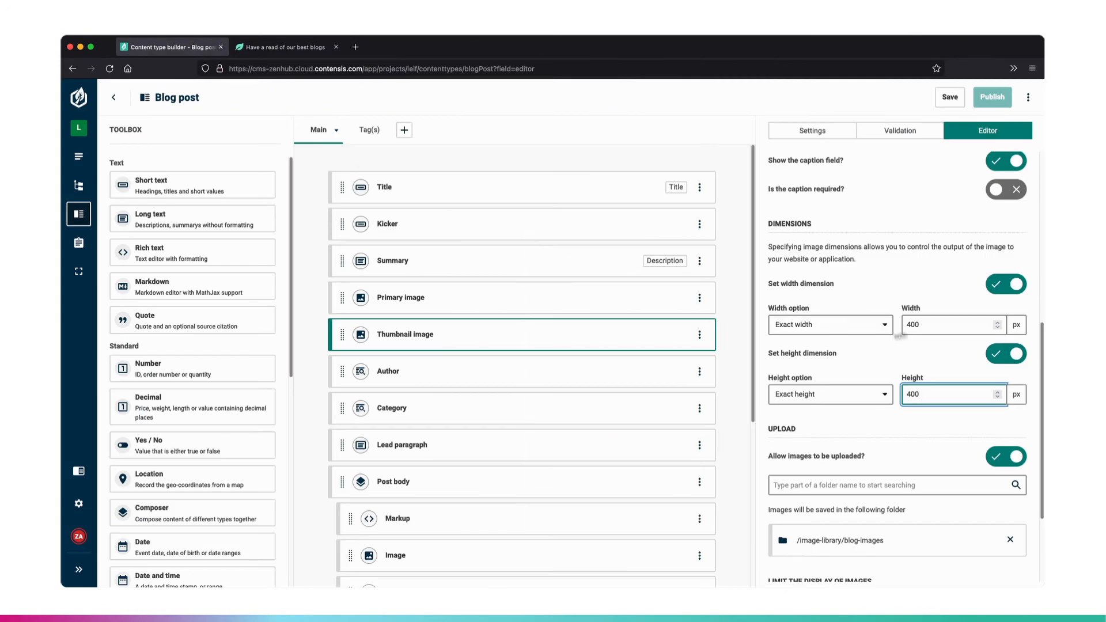
left_click(912, 326)
left_click(950, 99)
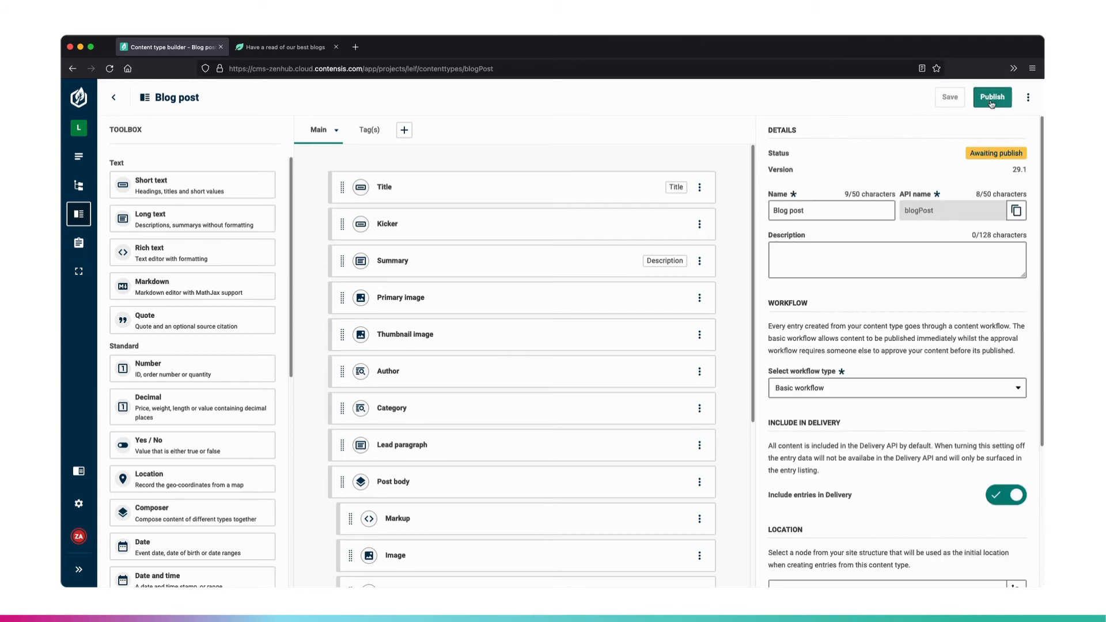
left_click(991, 100)
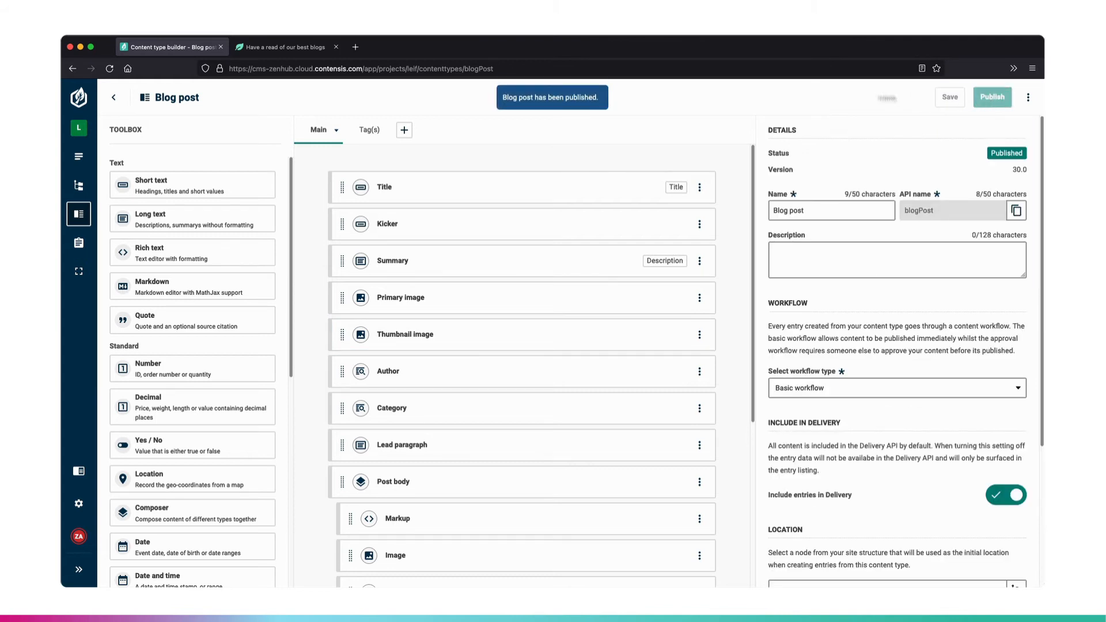
- Open the entry "The best plants for looking after your skin" and crop its Thumbnail image, moving the picture left to include more of the teal stripe
left_click(81, 161)
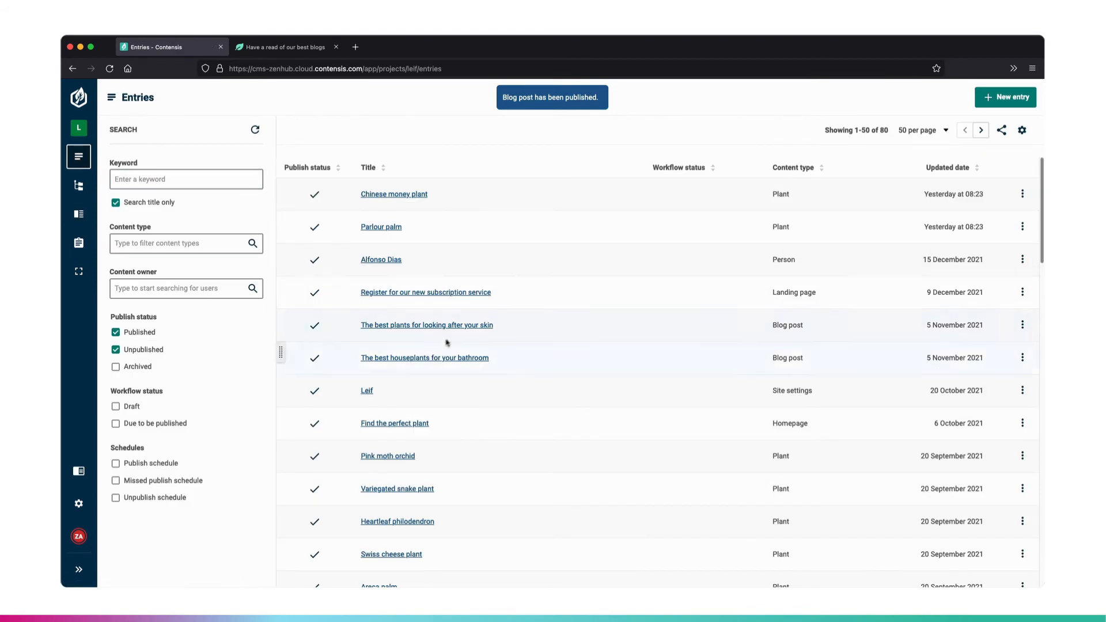
left_click(453, 329)
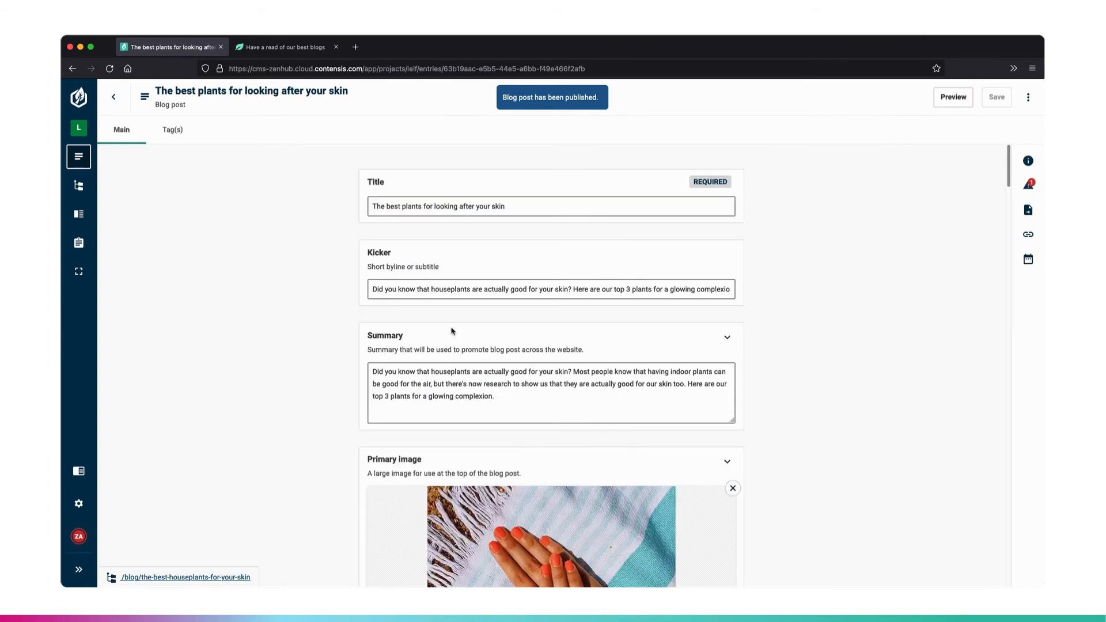
scroll(593, 395, "down", 10)
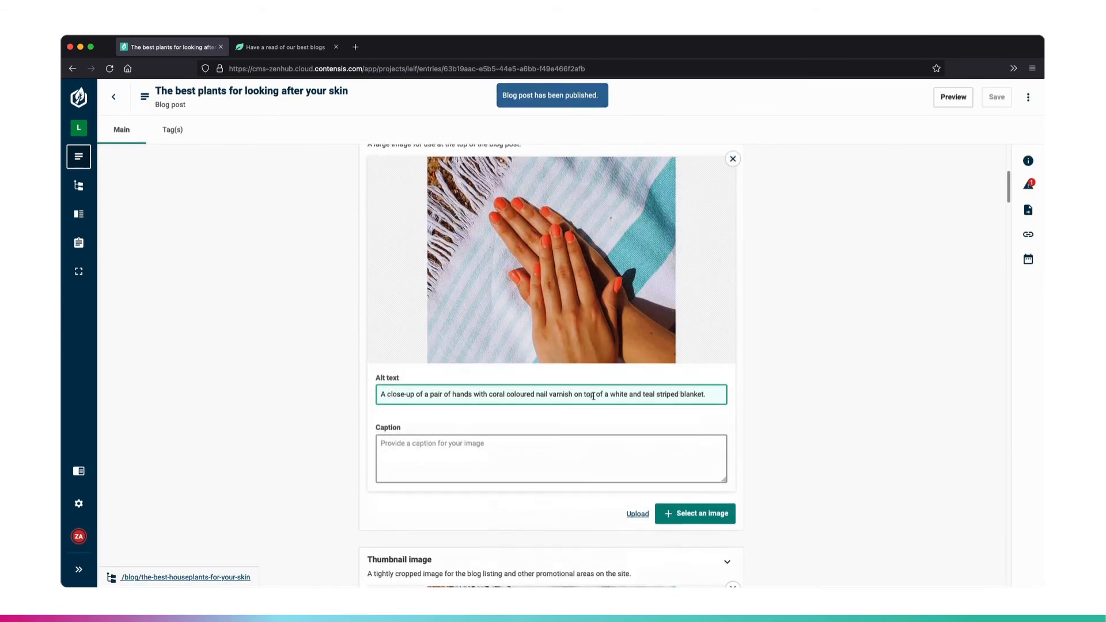
scroll(594, 399, "down", 3)
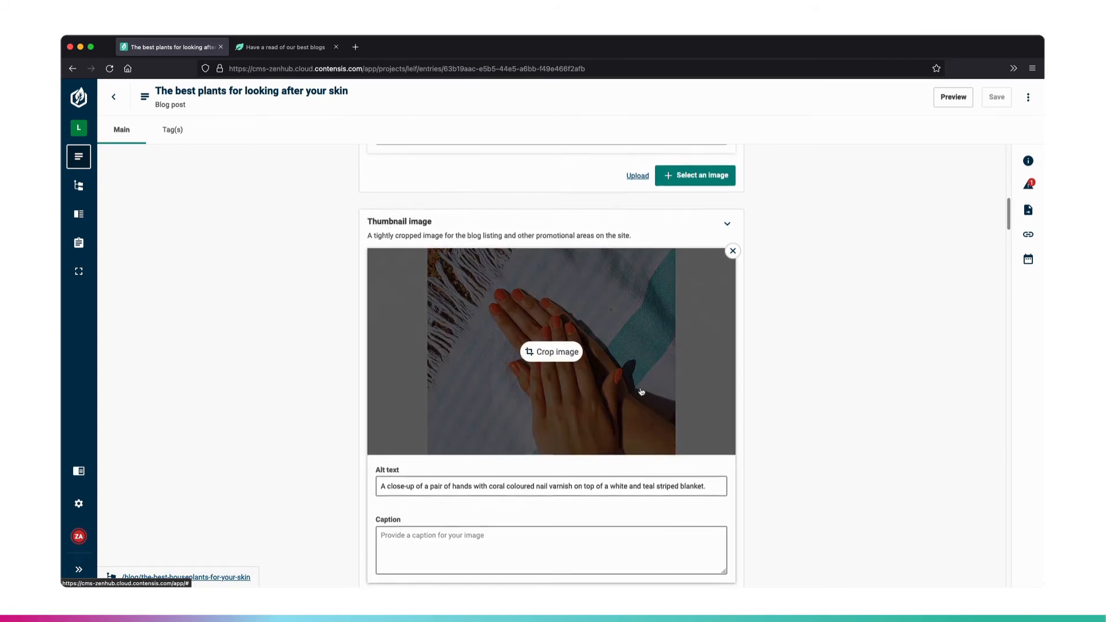
scroll(641, 391, "down", 1)
left_click(570, 342)
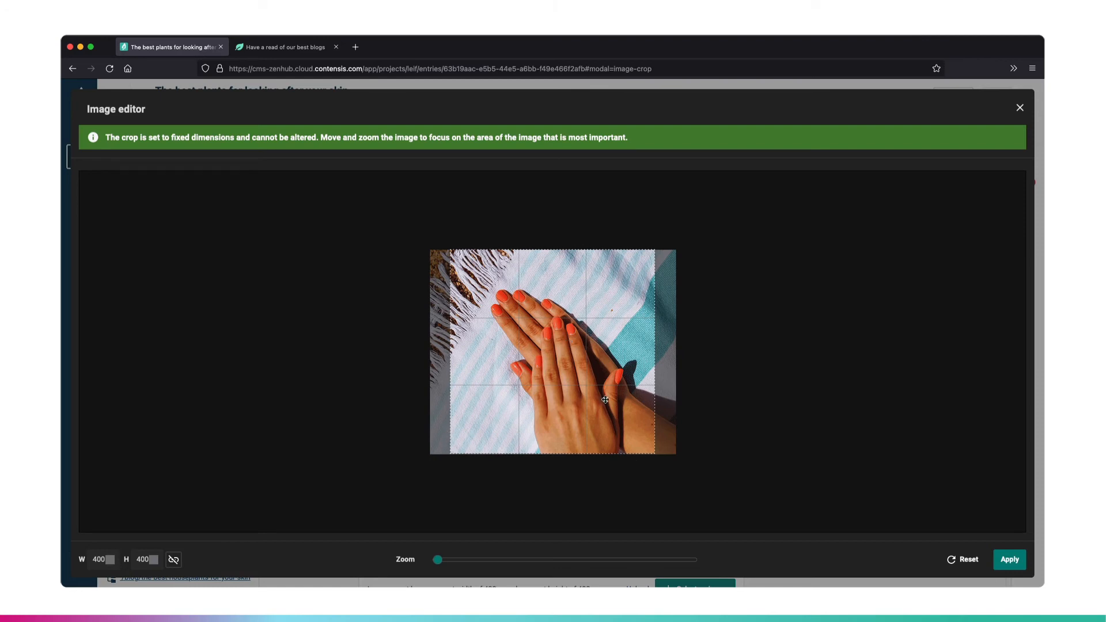
left_click_drag(637, 410, 617, 409)
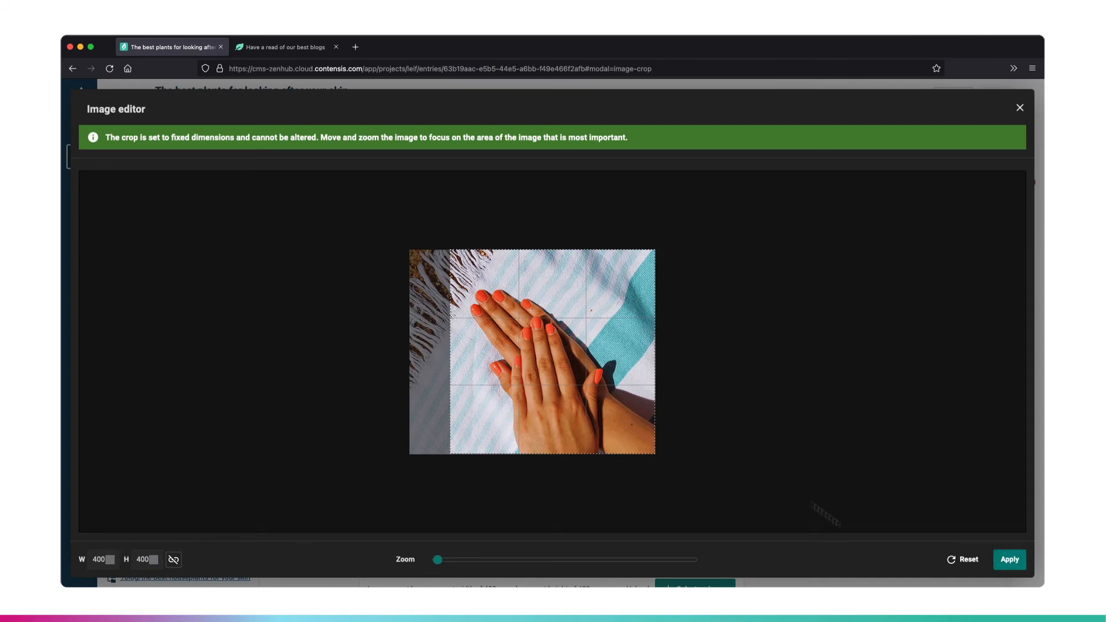
left_click(1006, 561)
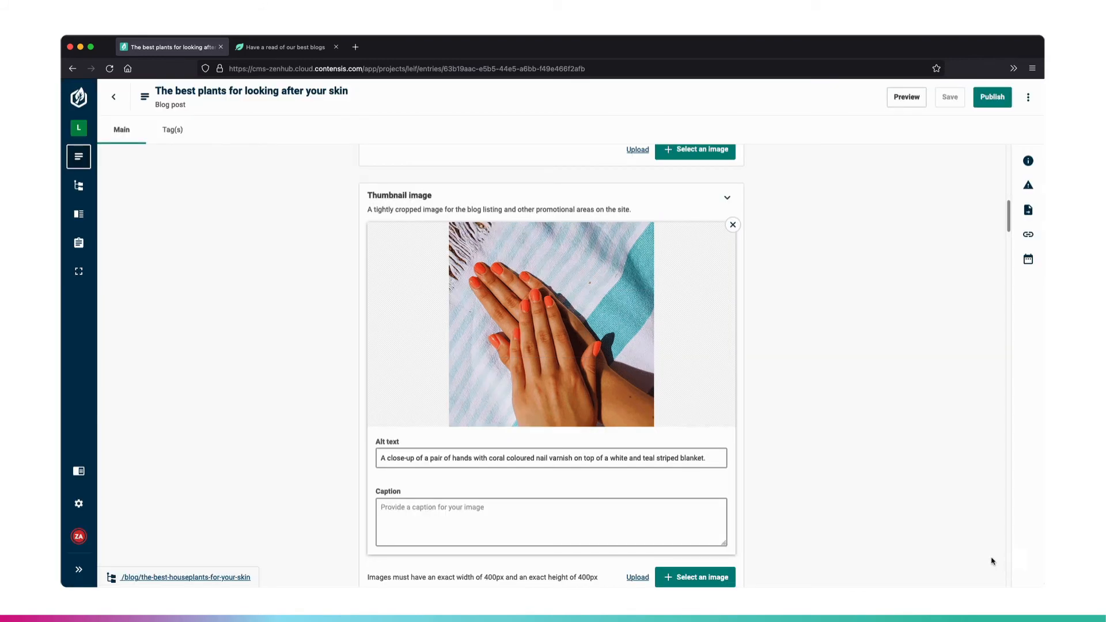
- Remove the current picture from the Thumbnail image field and check the field's image dimension requirement
scroll(888, 495, "down", 2)
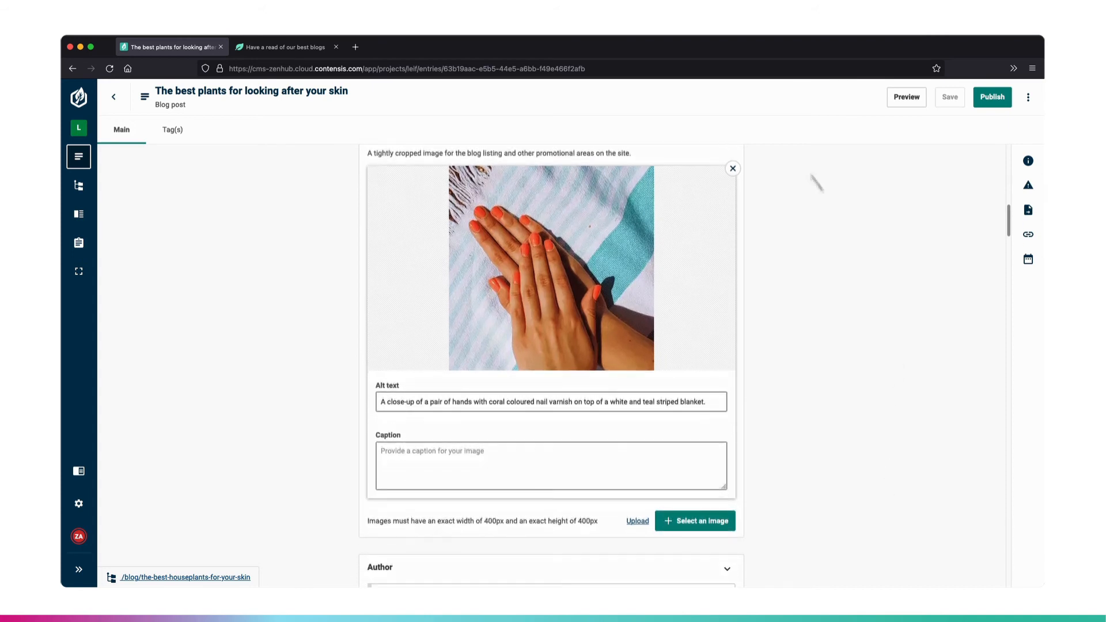
left_click(733, 169)
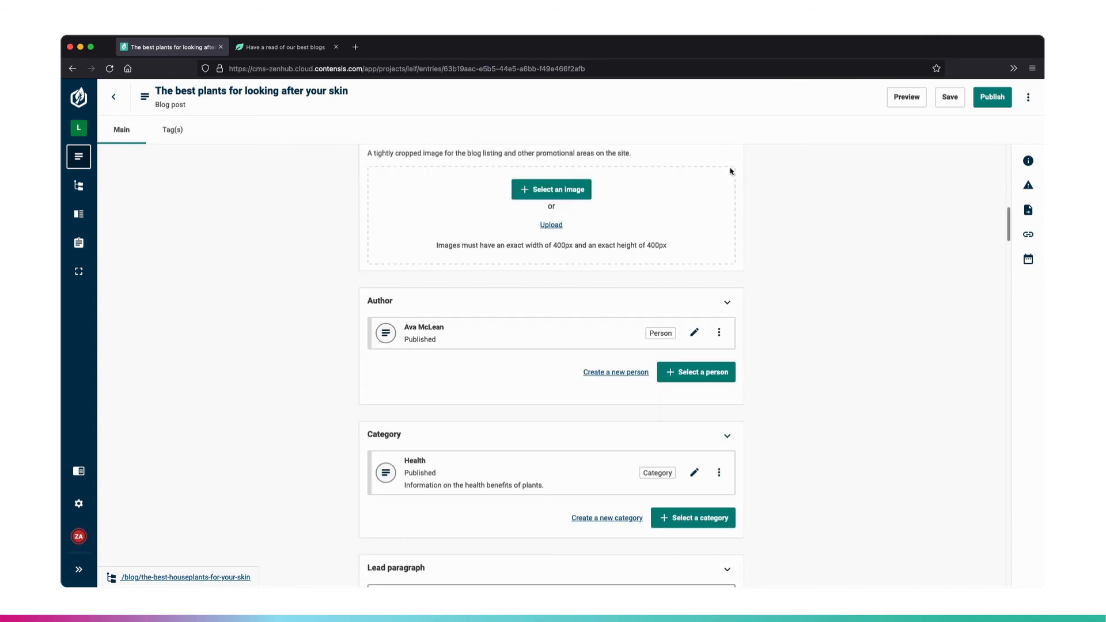
scroll(699, 213, "up", 3)
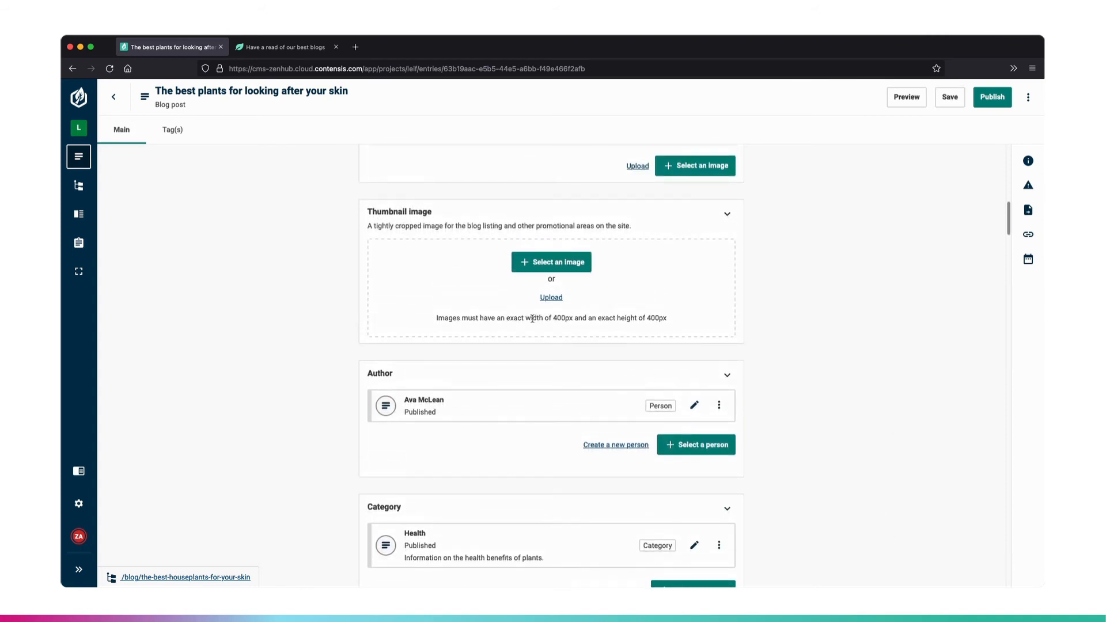
left_click_drag(532, 318, 669, 322)
left_click(686, 319)
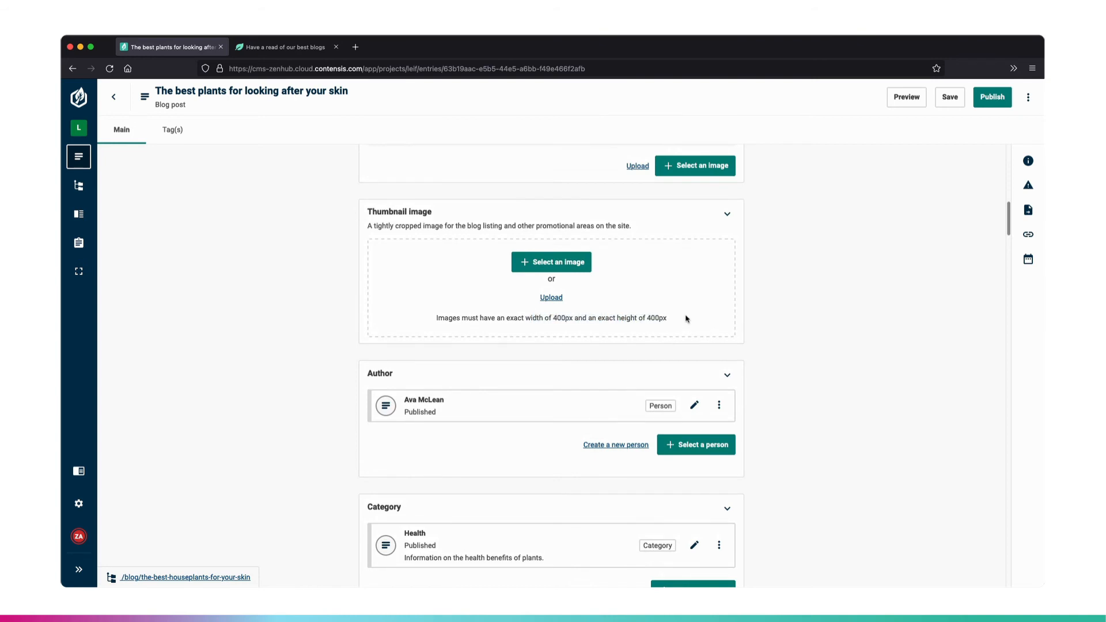
- Insert the bathroom-with-plants image from the image gallery into the Thumbnail image field
left_click(569, 264)
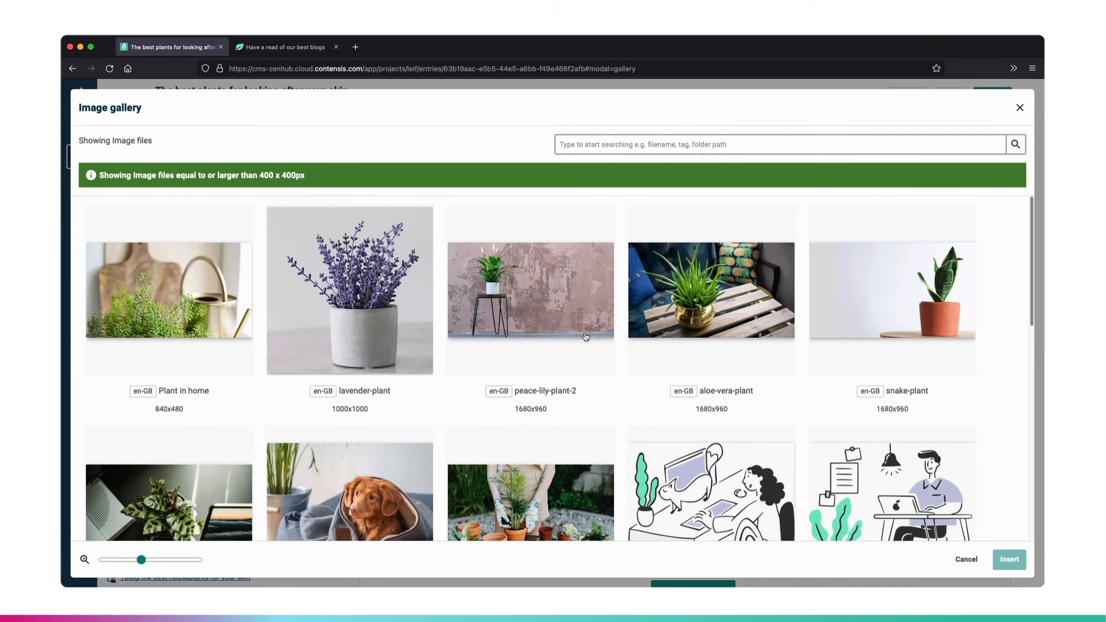
scroll(586, 336, "down", 2)
scroll(586, 336, "down", 5)
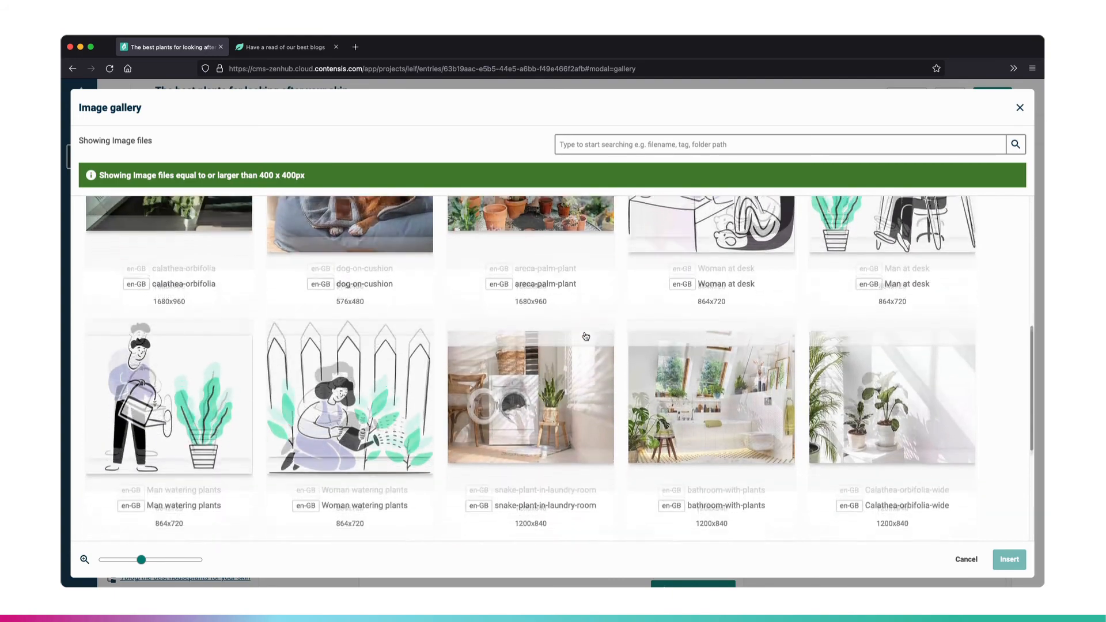
left_click(700, 377)
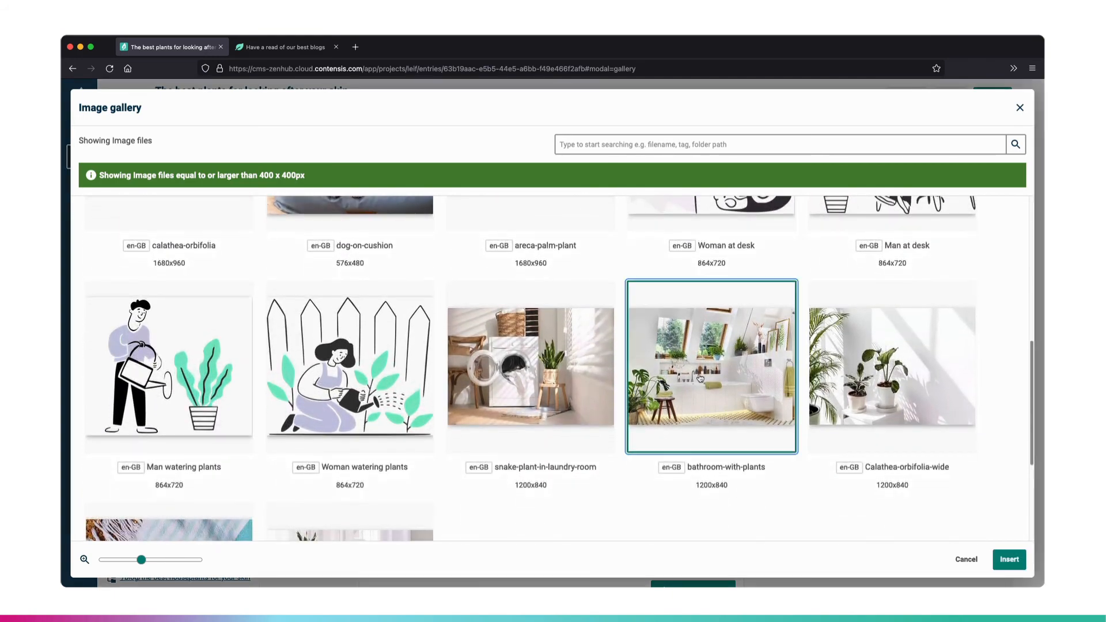
left_click(1008, 560)
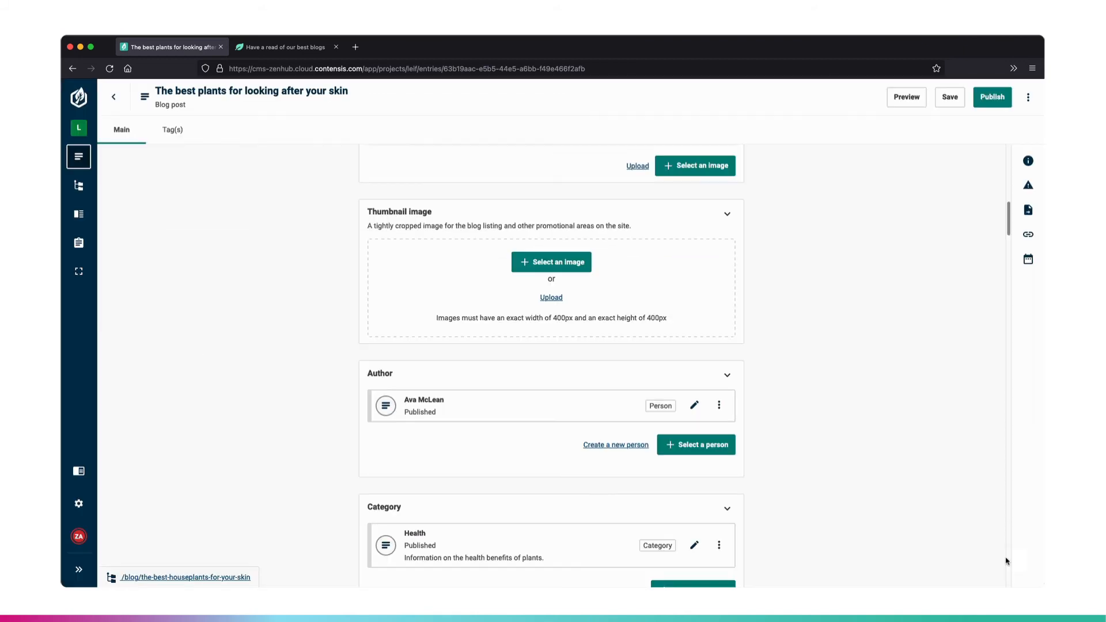
- Crop the new thumbnail within its fixed 400 x 400 frame, moving the picture right to include the large leafy plant beside the stool
mouse_move(660, 371)
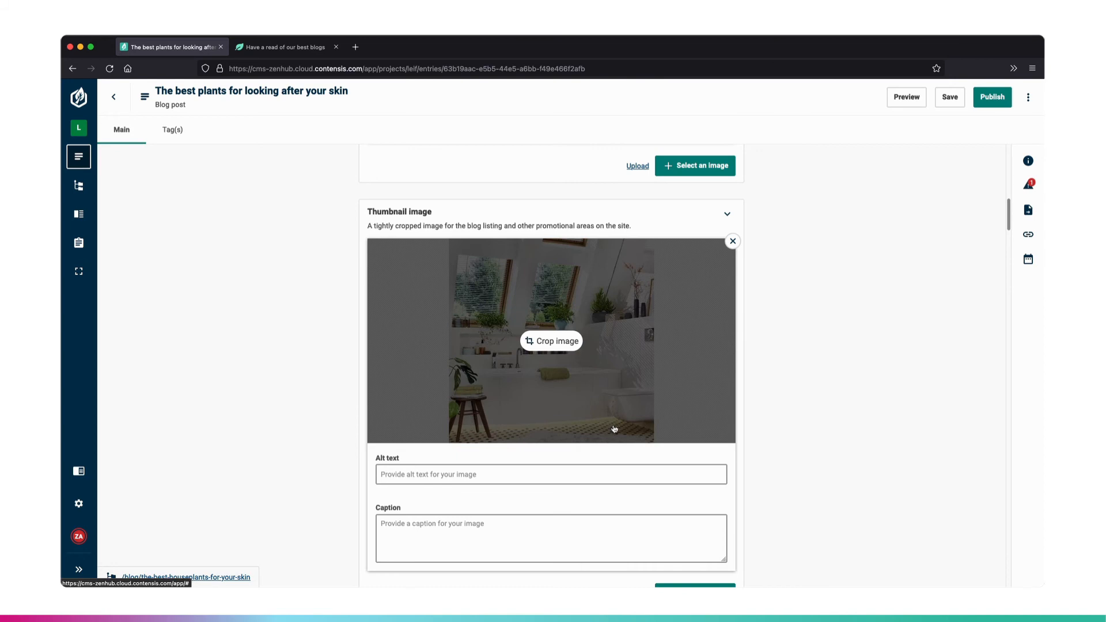
left_click(557, 342)
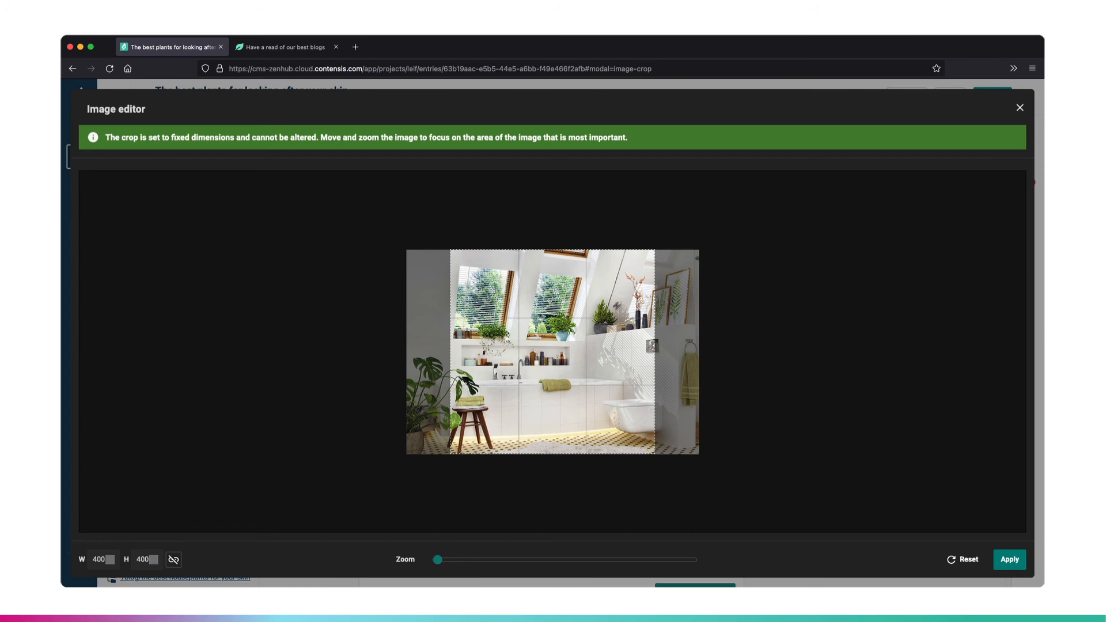
left_click_drag(559, 359, 599, 361)
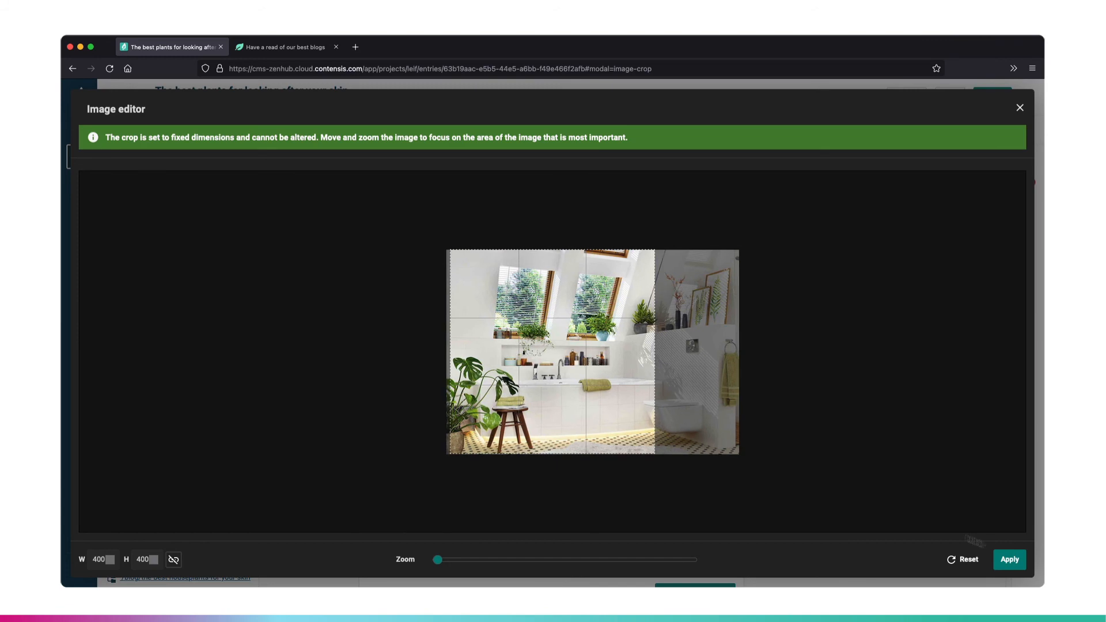
left_click(1009, 559)
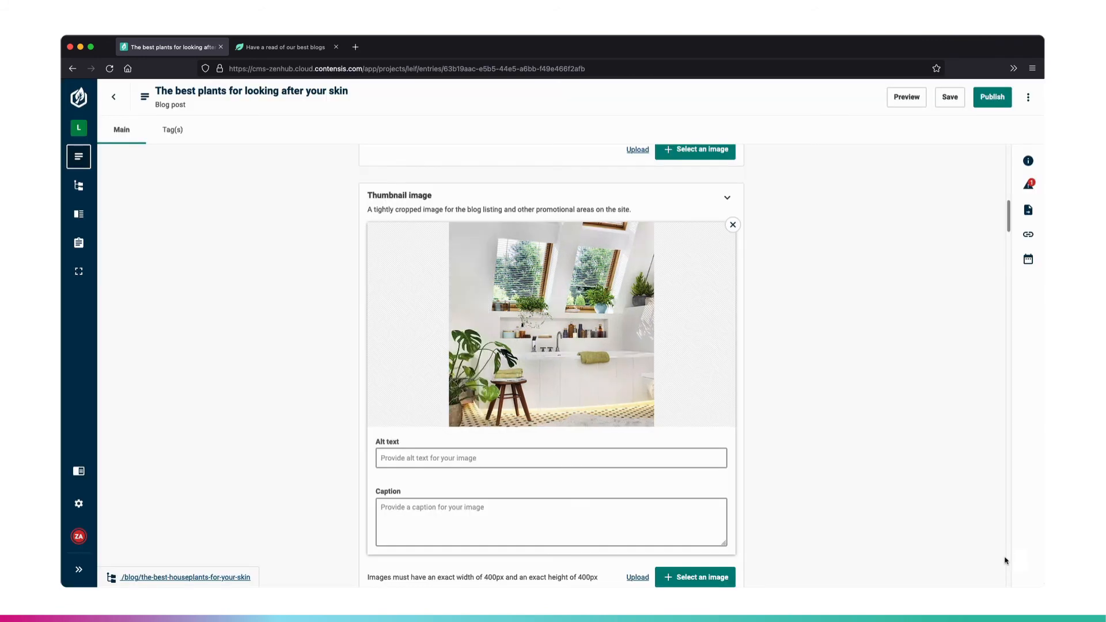